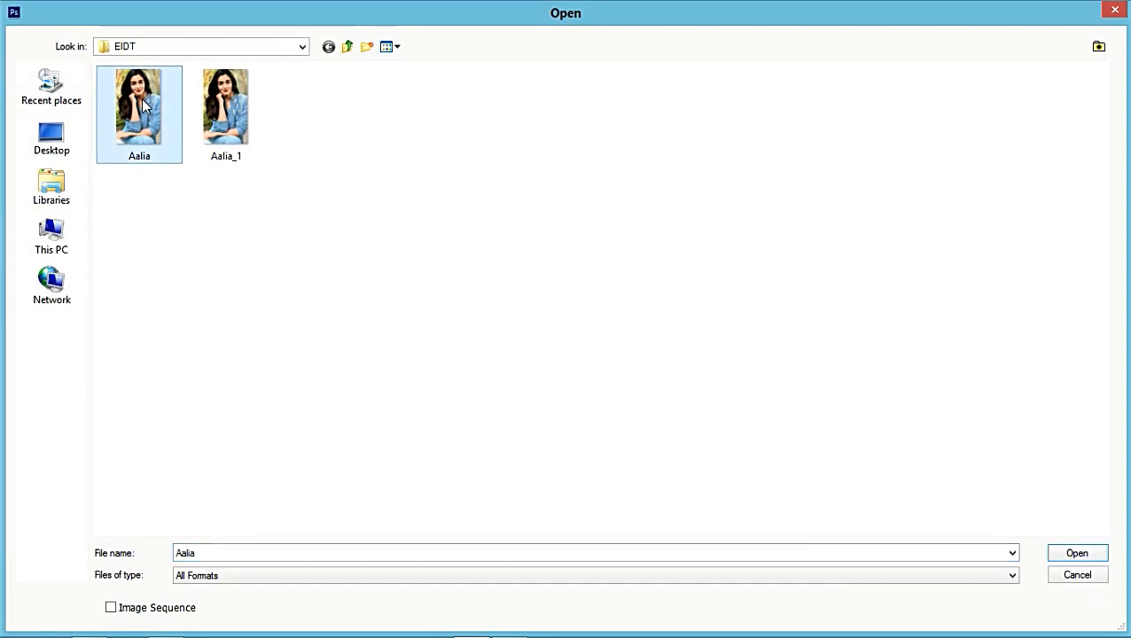
# Open the Aalia image and duplicate its Background layer as "Background copy".
pyautogui.click(1075, 554)
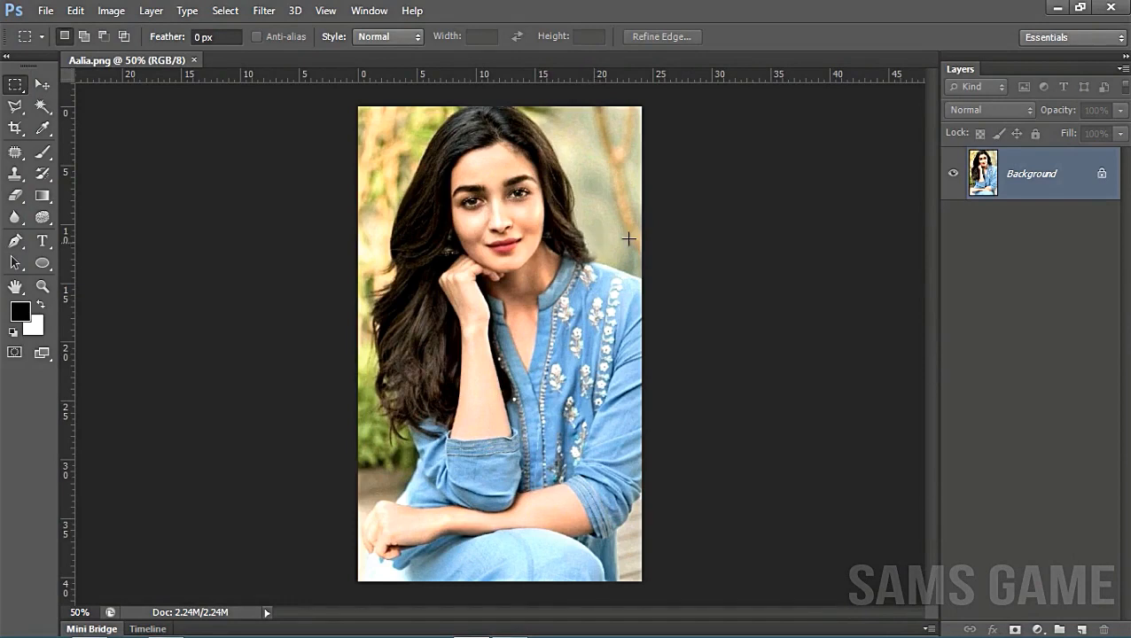
pyautogui.rightClick(1017, 180)
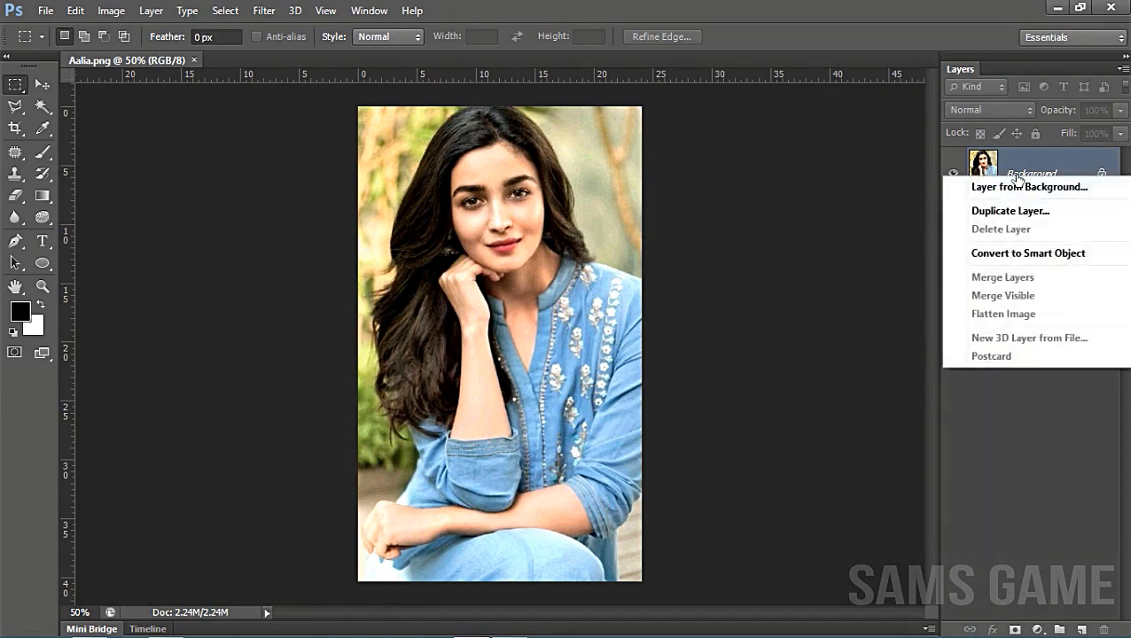
pyautogui.click(1010, 211)
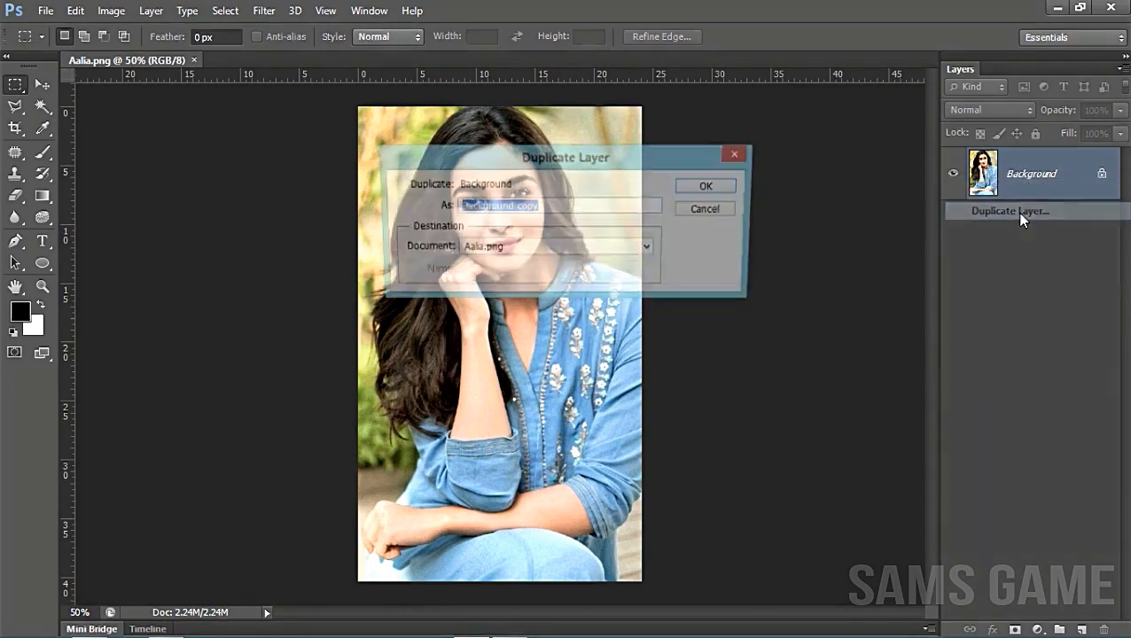
pyautogui.click(738, 187)
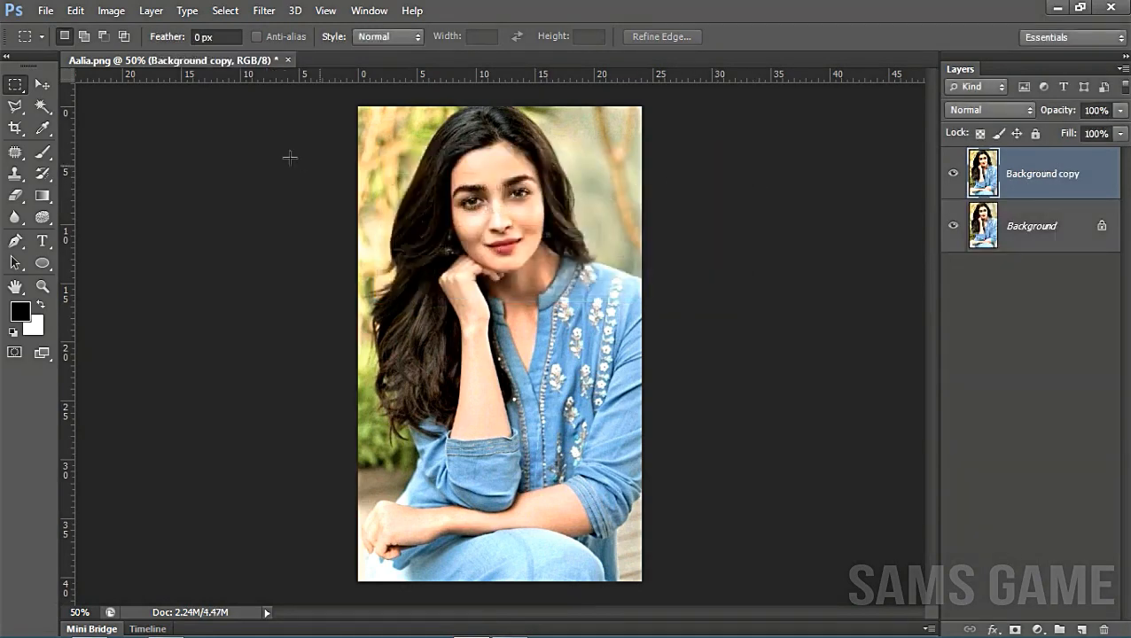
# Desaturate the Background copy layer with a Hue/Saturation adjustment, setting Saturation to -100.
pyautogui.click(110, 11)
pyautogui.moveTo(131, 52)
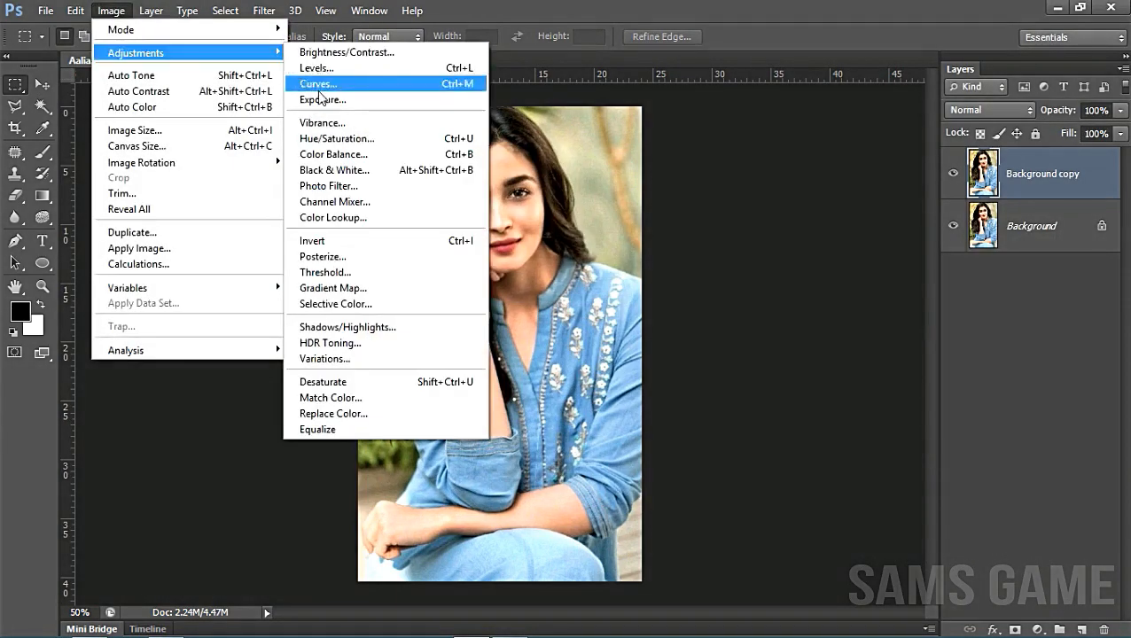
pyautogui.click(338, 140)
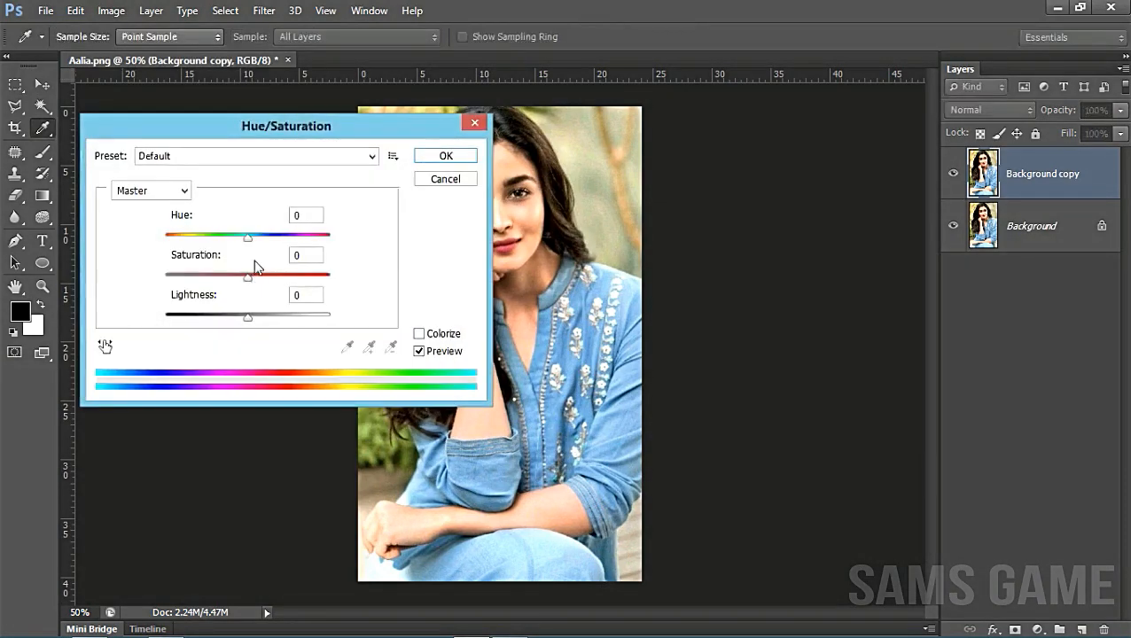
pyautogui.moveTo(327, 132); pyautogui.dragTo(266, 83)
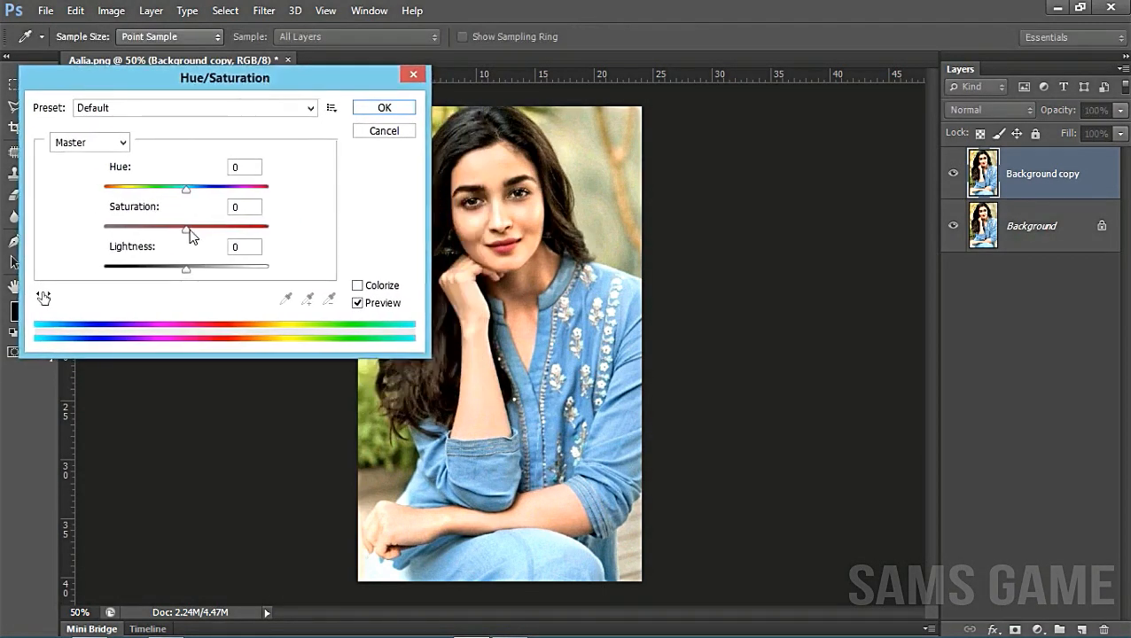
pyautogui.moveTo(188, 229); pyautogui.dragTo(103, 245)
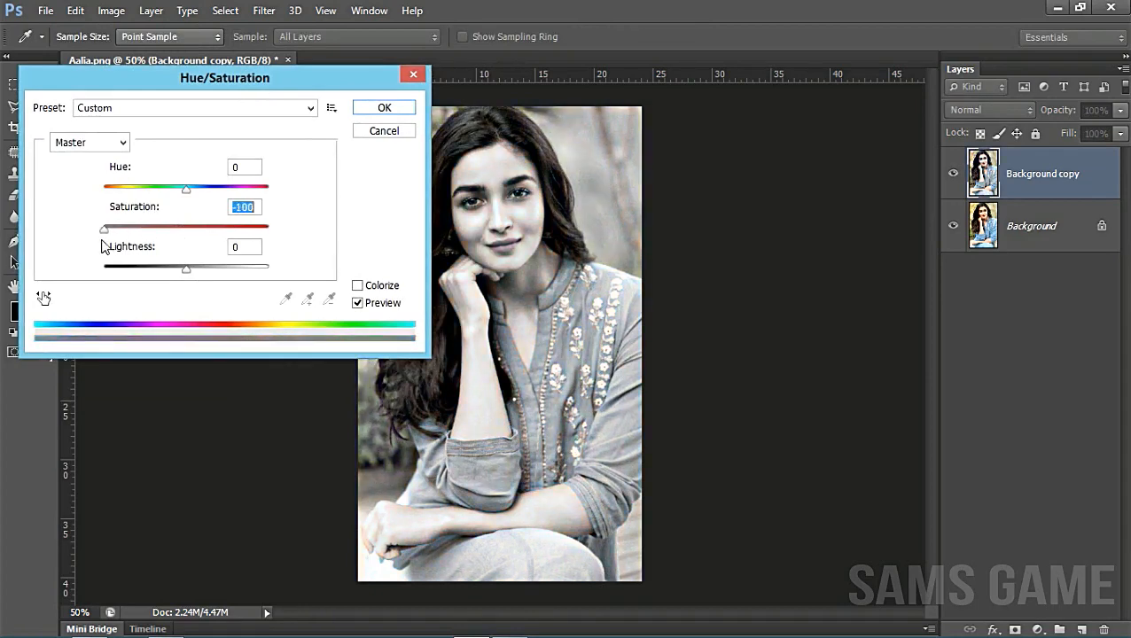
pyautogui.click(384, 107)
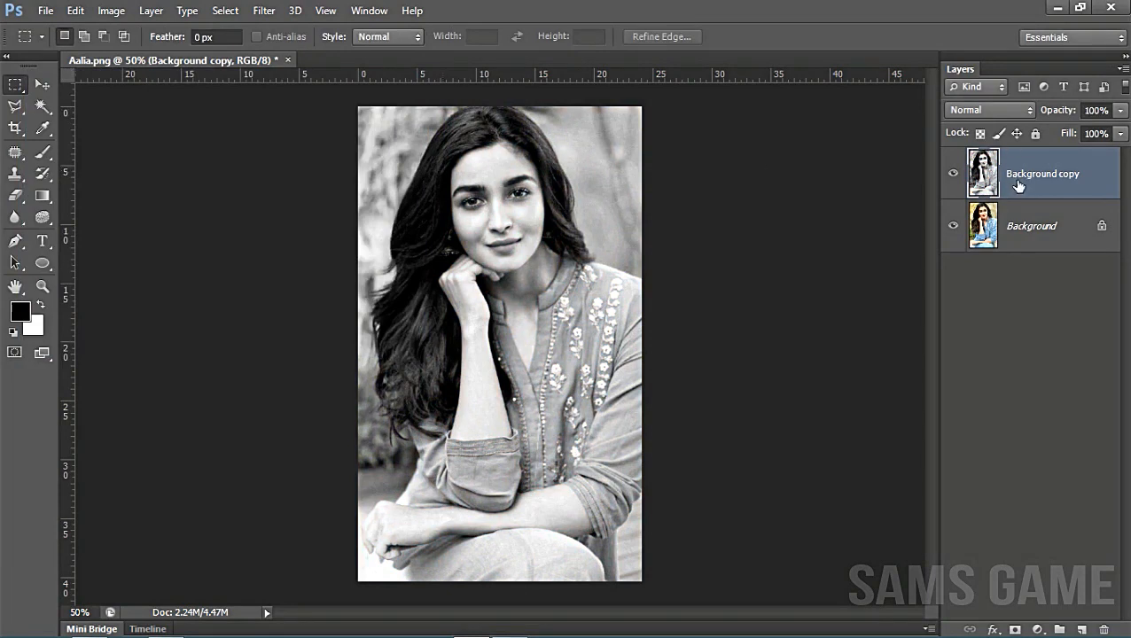
# Add a Stroke layer style to Background copy and set its color to white (ffffff).
pyautogui.click(990, 628)
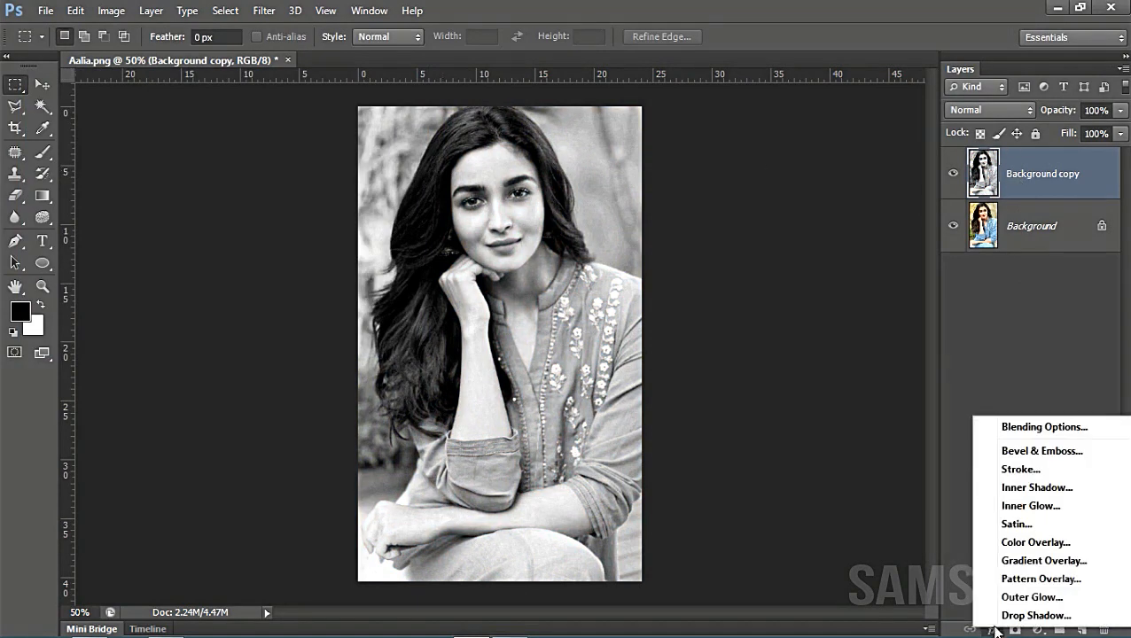
pyautogui.click(1021, 472)
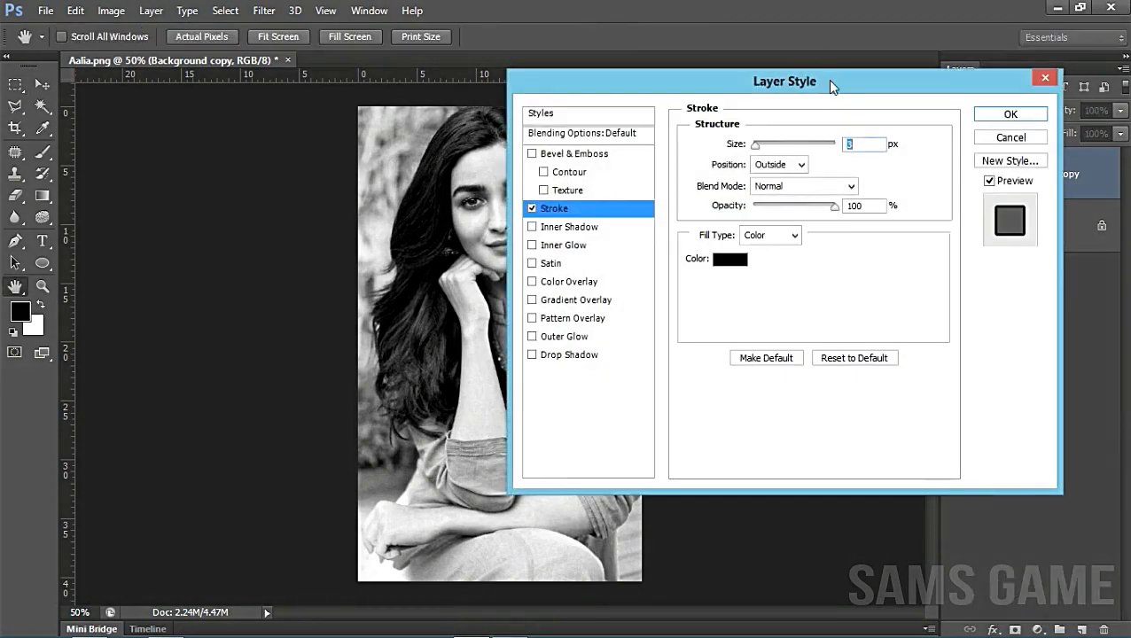
pyautogui.moveTo(831, 80); pyautogui.dragTo(947, 88)
pyautogui.click(846, 267)
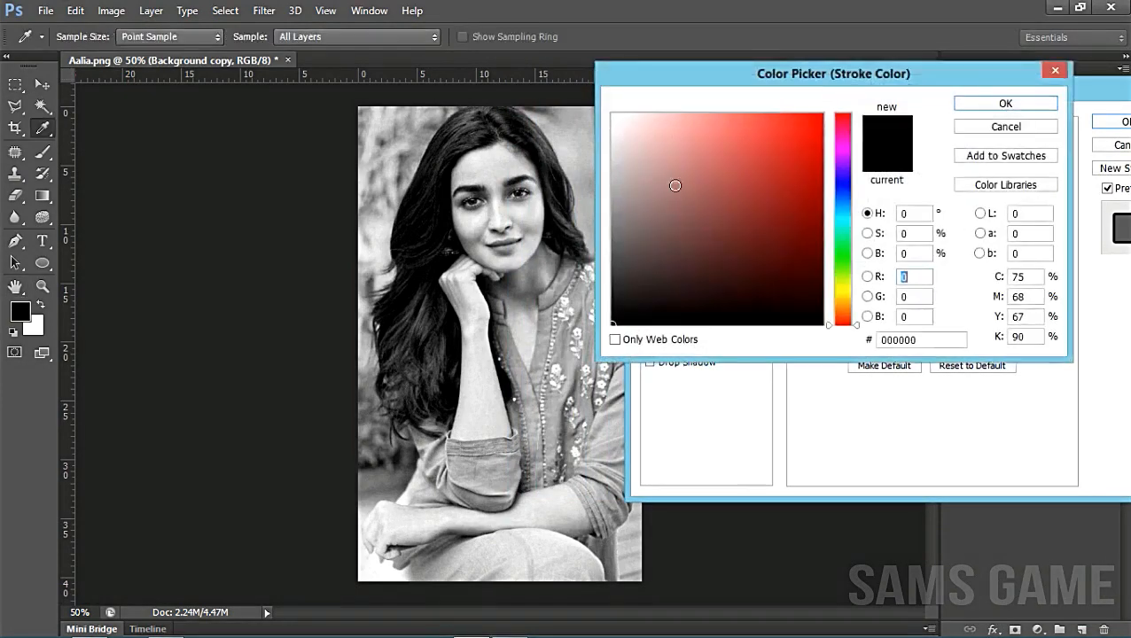
pyautogui.click(612, 115)
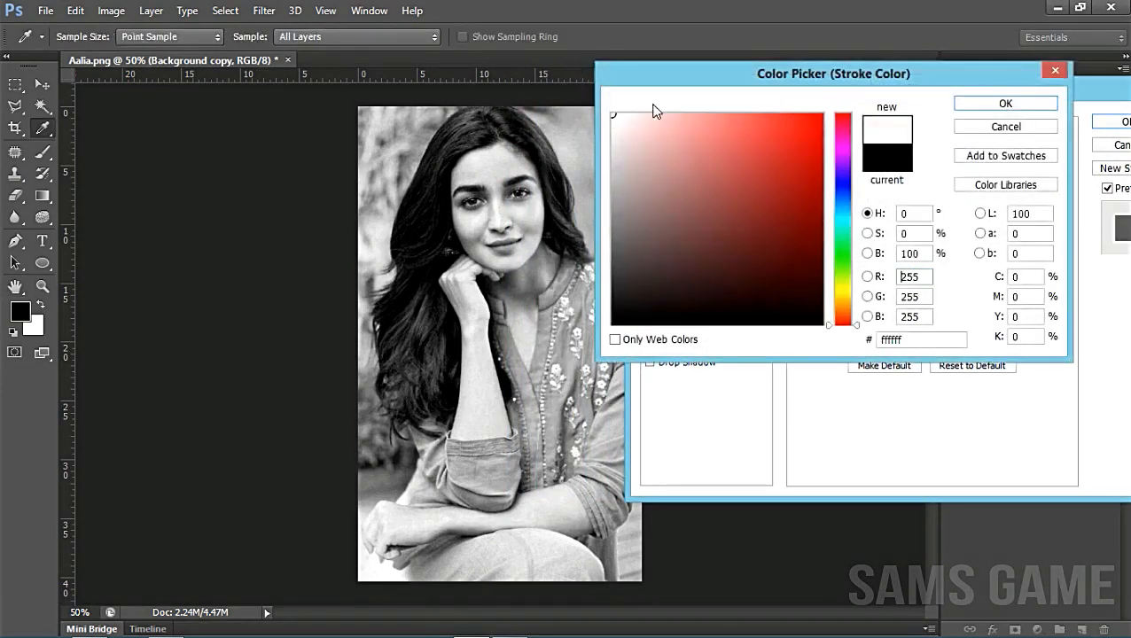
pyautogui.click(1024, 105)
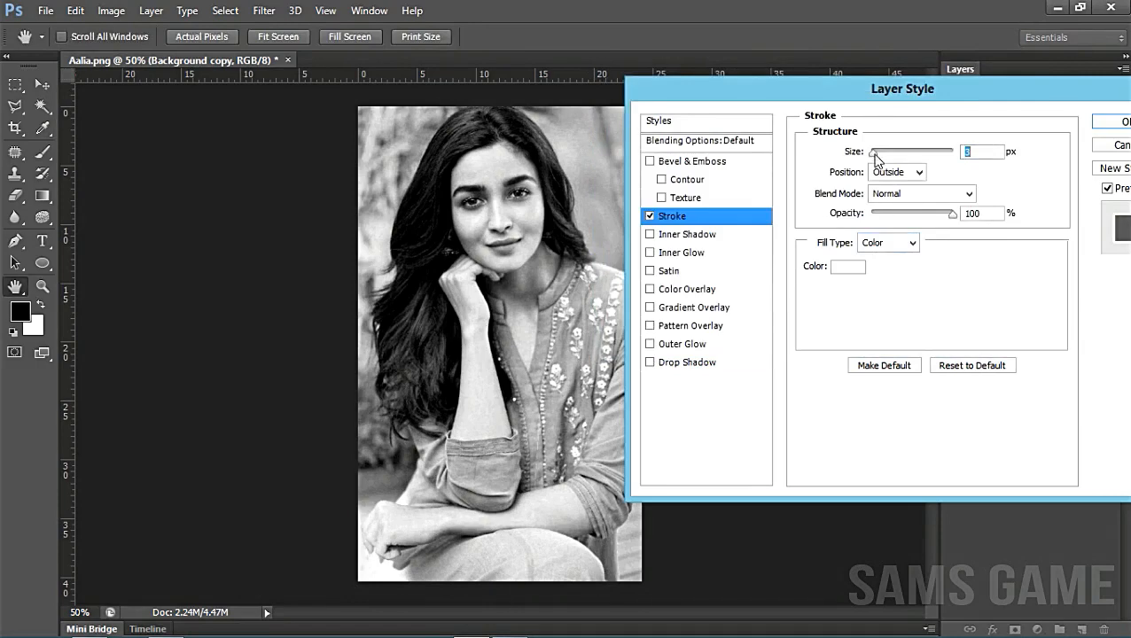
# Set the stroke position to Inside and its size to 10 px, apply it, and rasterize the layer style.
pyautogui.moveTo(878, 156); pyautogui.dragTo(881, 158)
pyautogui.click(919, 172)
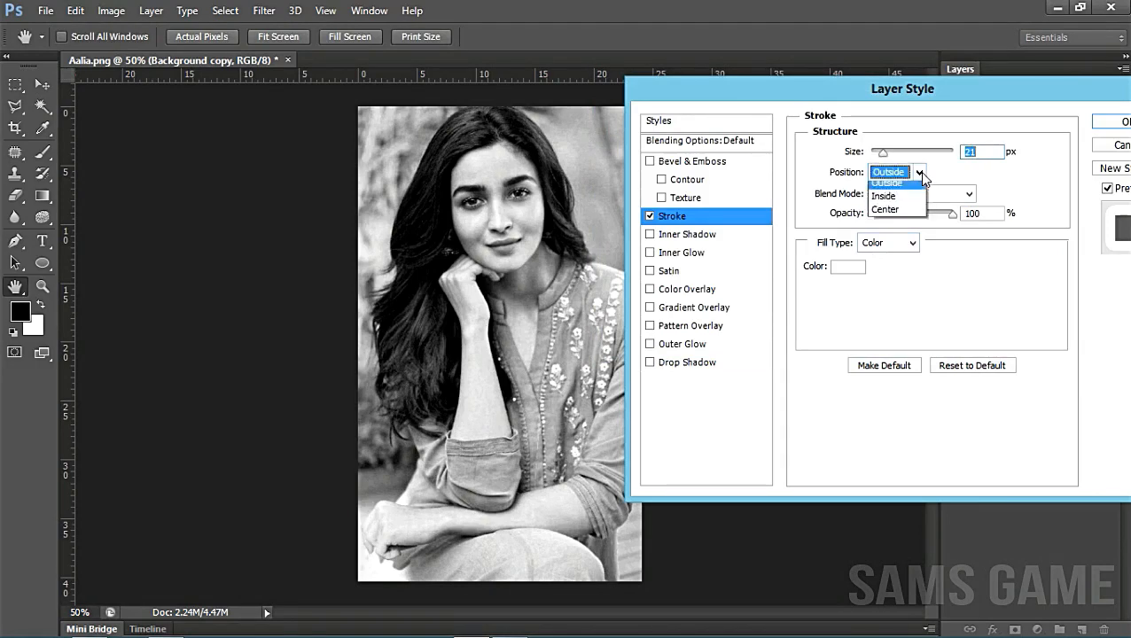
pyautogui.click(893, 197)
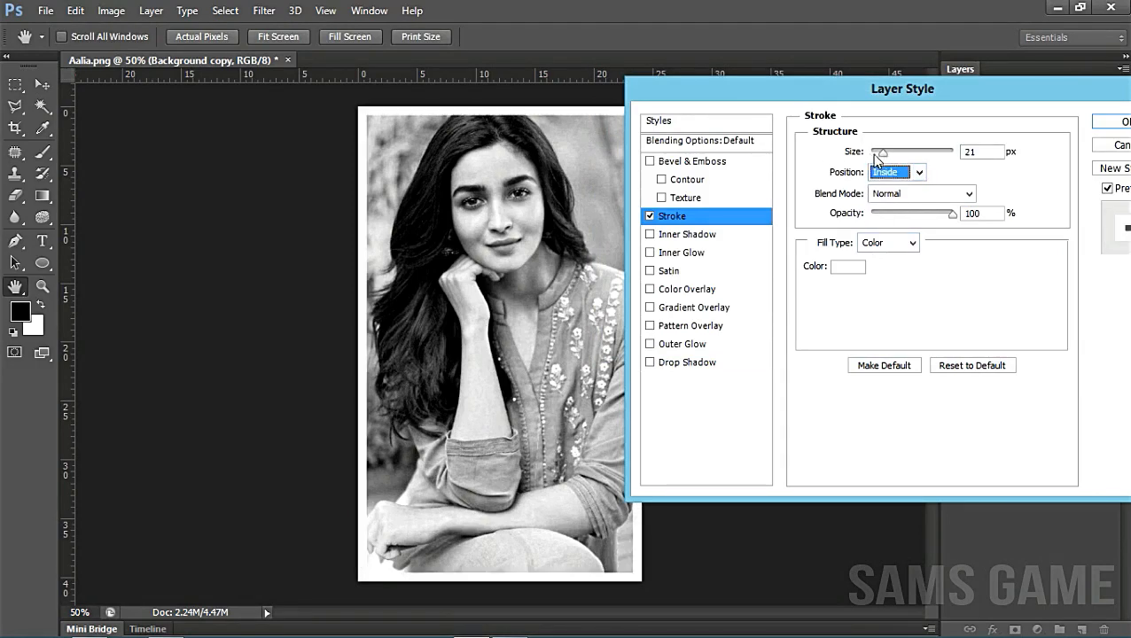
pyautogui.moveTo(885, 157); pyautogui.dragTo(880, 157)
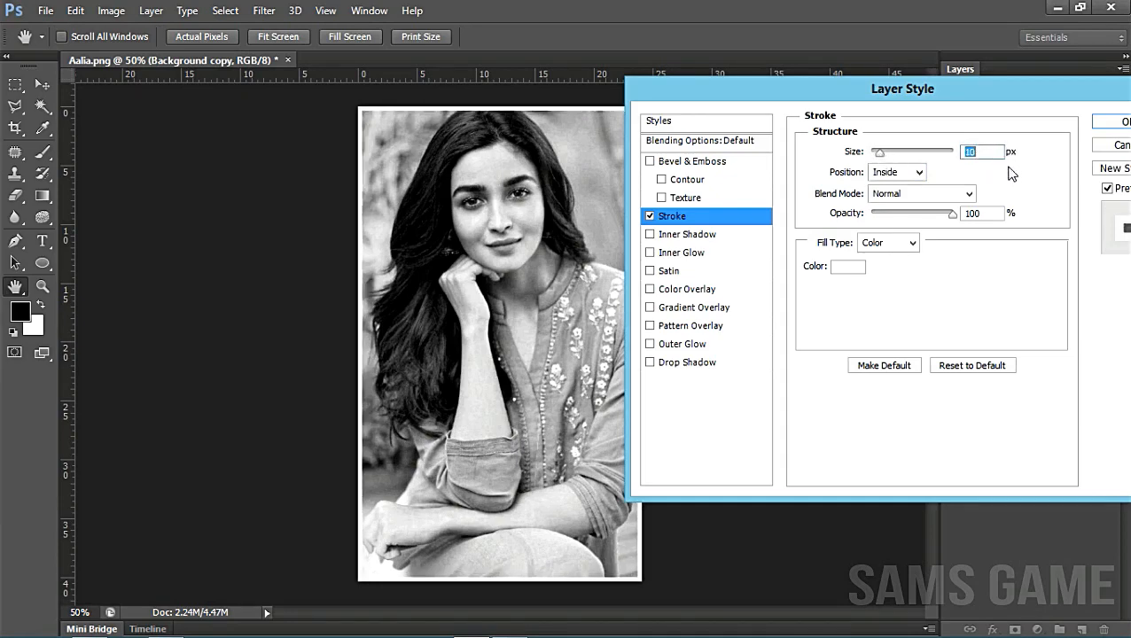
pyautogui.click(1102, 126)
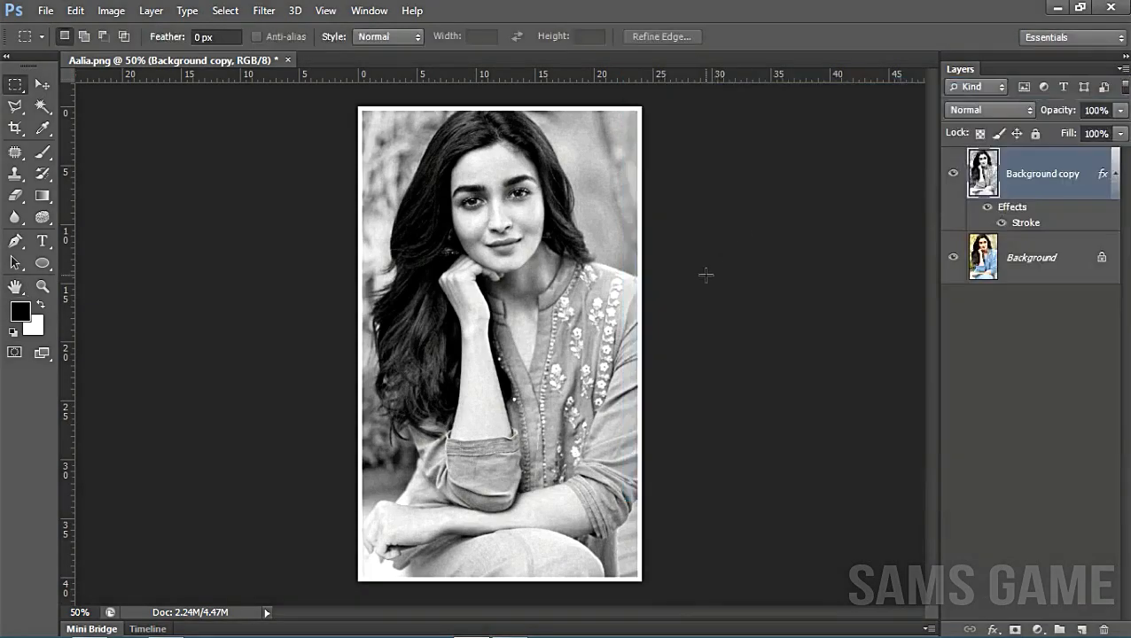
pyautogui.rightClick(1030, 175)
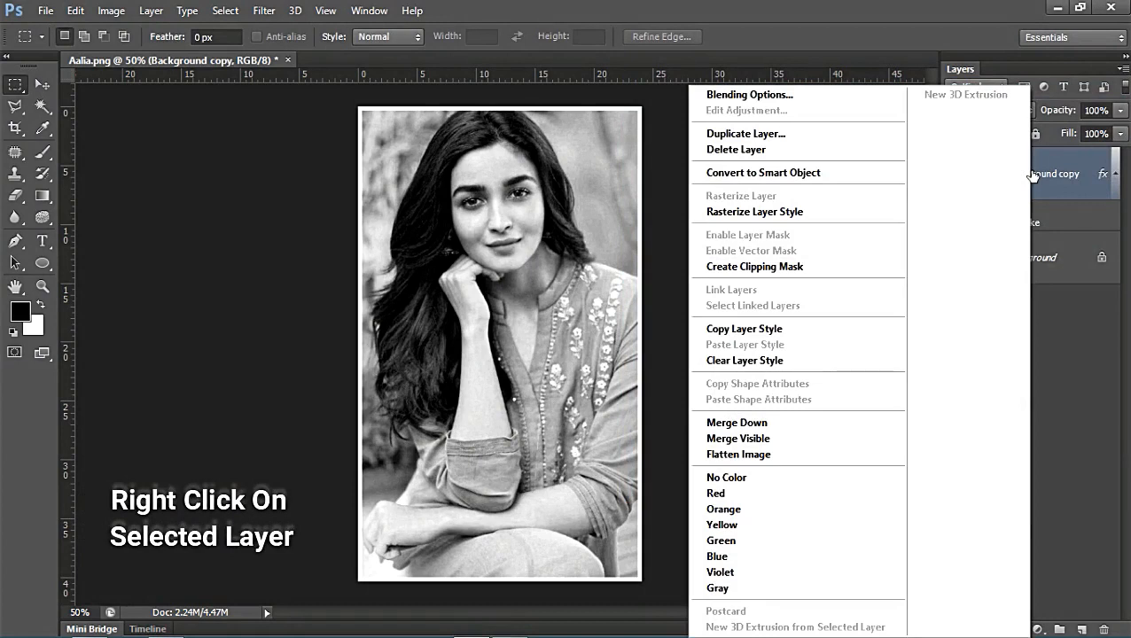
pyautogui.click(764, 218)
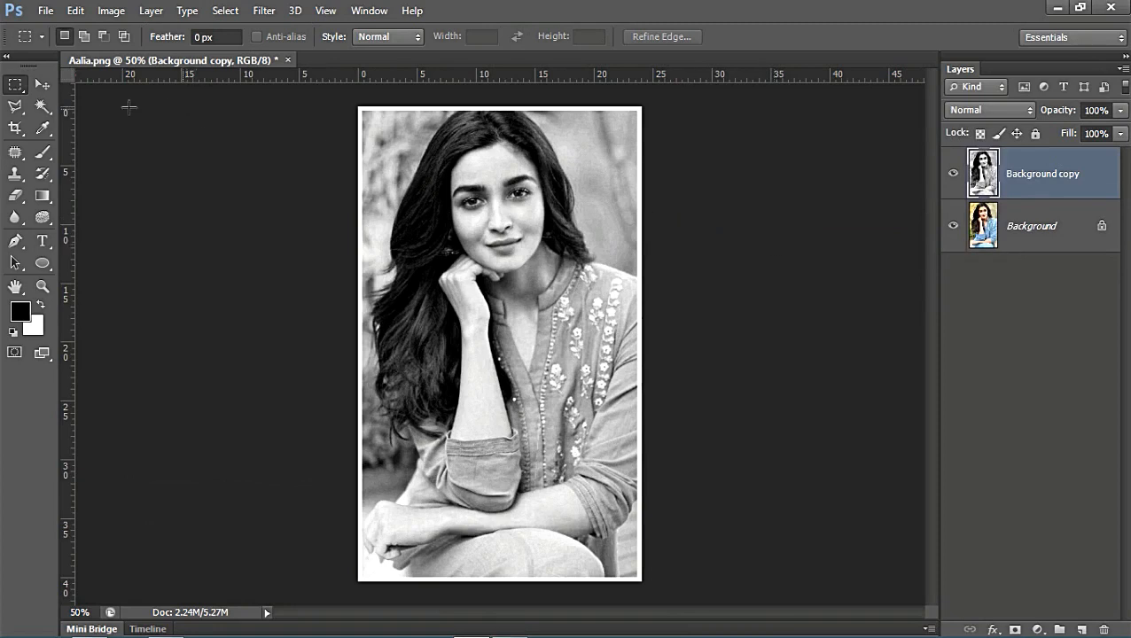
# Select the left half of the portrait with the Polygonal Lasso, running the dividing edge down through the face, neckline and sleeve.
pyautogui.click(41, 85)
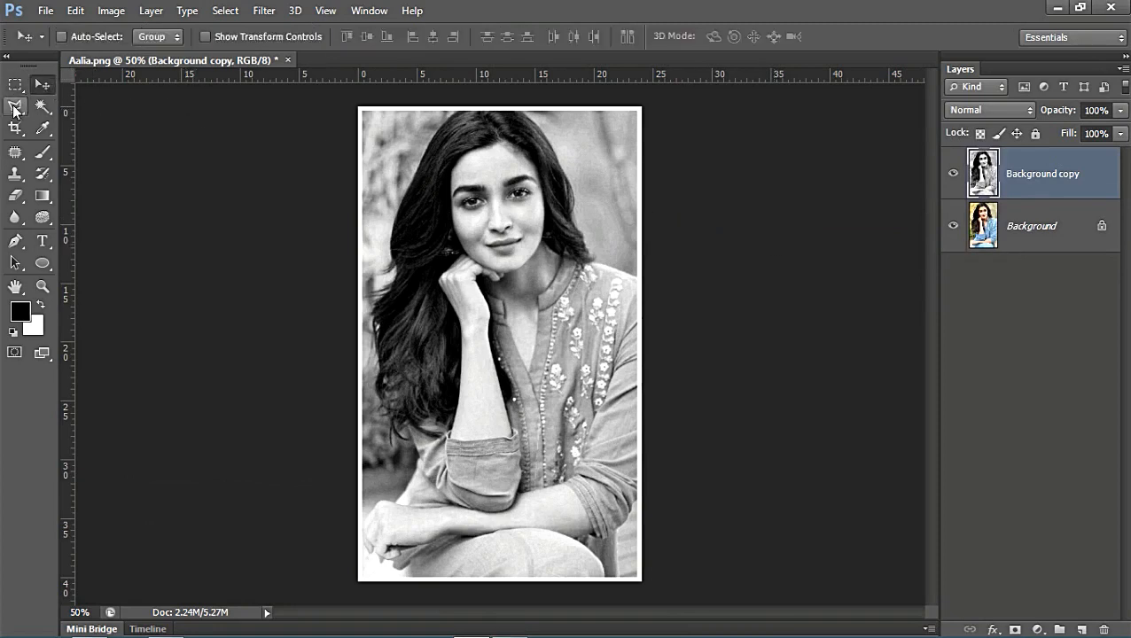
pyautogui.click(13, 107)
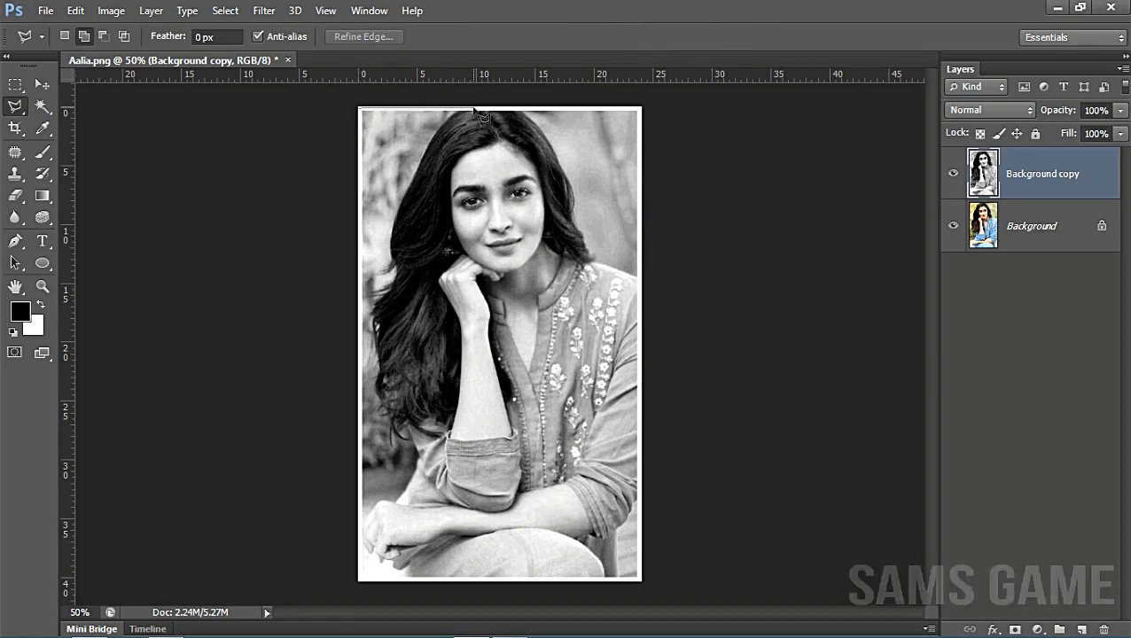
pyautogui.click(356, 107)
pyautogui.click(483, 108)
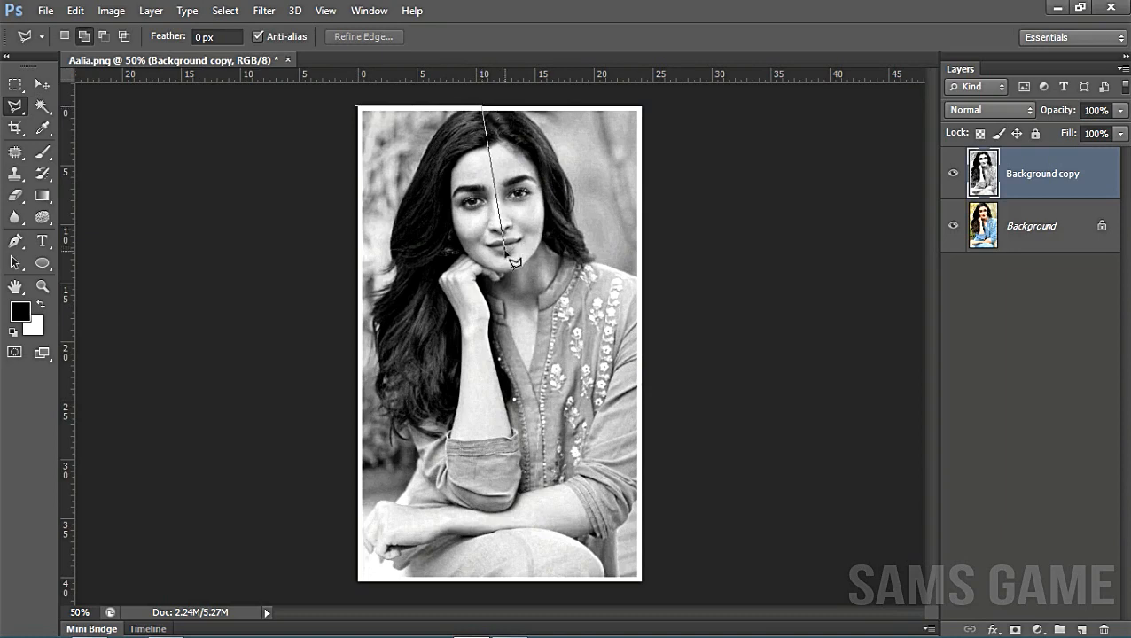
pyautogui.click(530, 390)
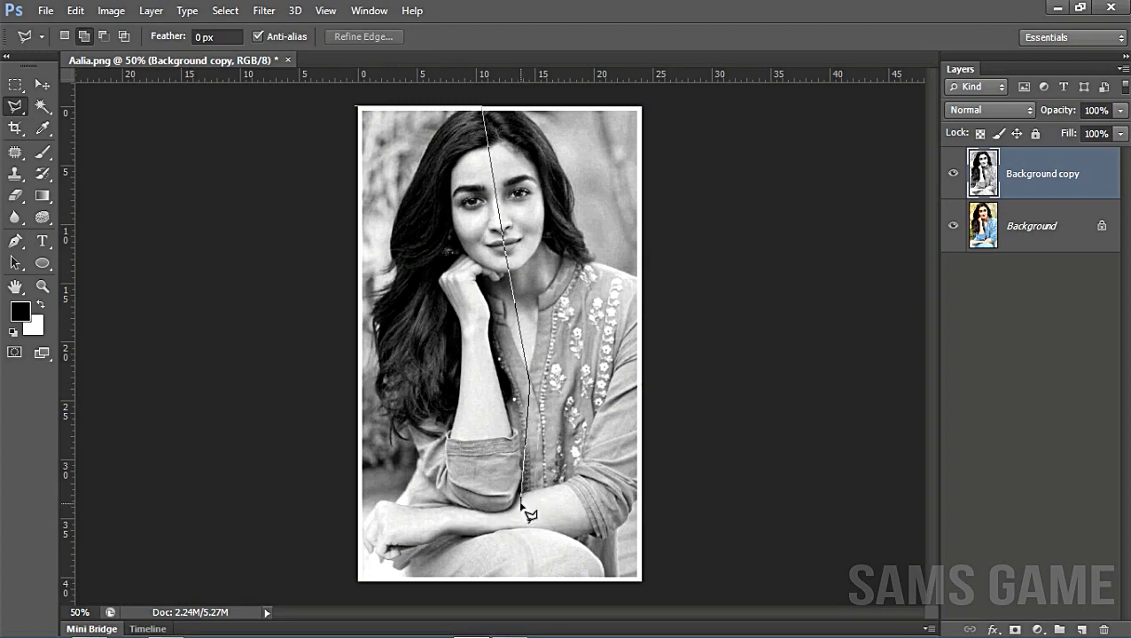
pyautogui.click(514, 592)
pyautogui.click(315, 592)
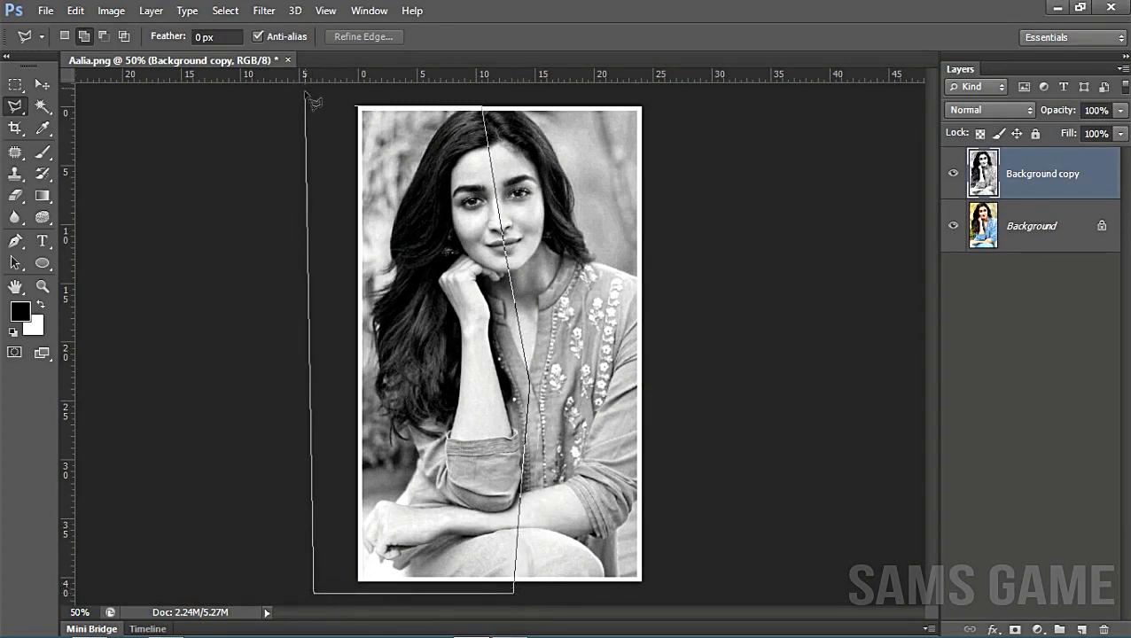
pyautogui.click(358, 110)
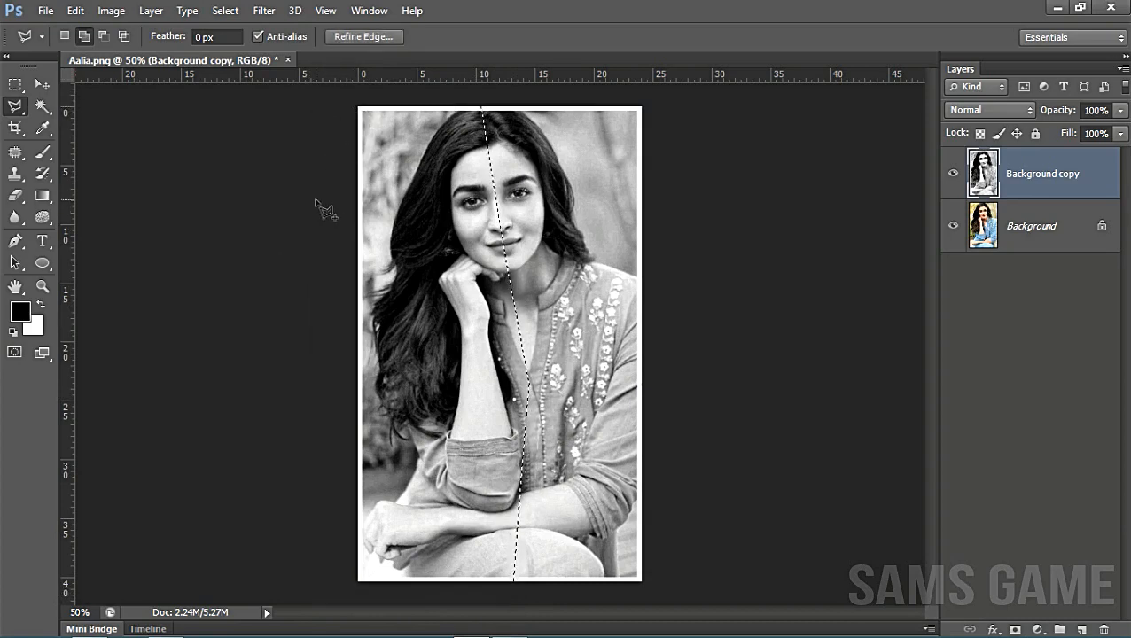
# Cut the selected left half of Background copy onto a new layer with Layer Via Cut.
pyautogui.click(145, 14)
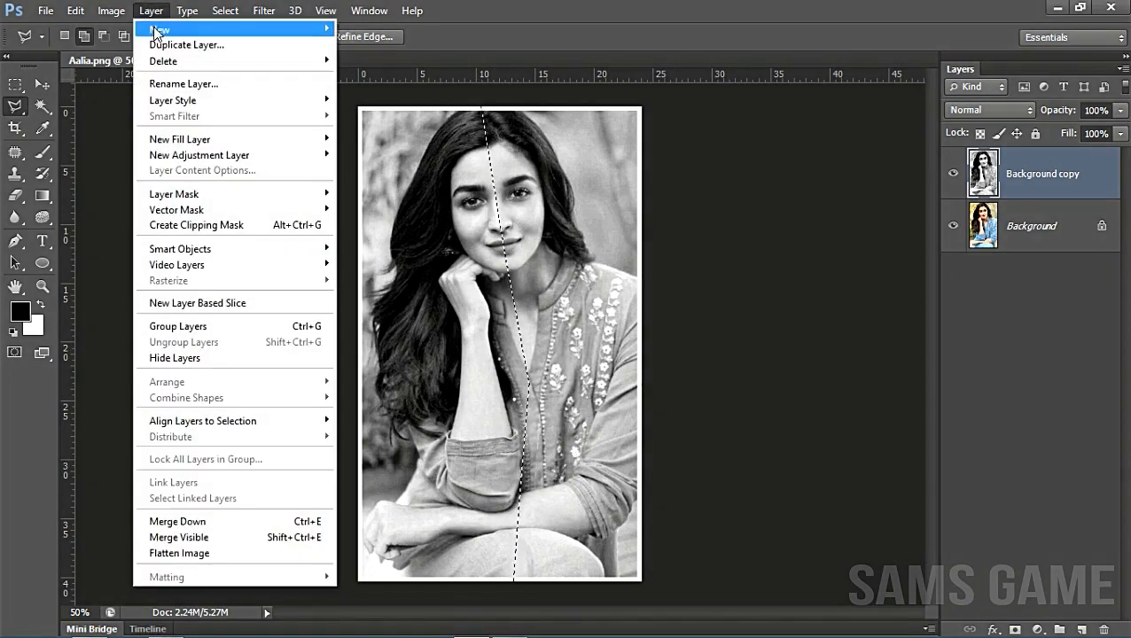
pyautogui.moveTo(155, 31)
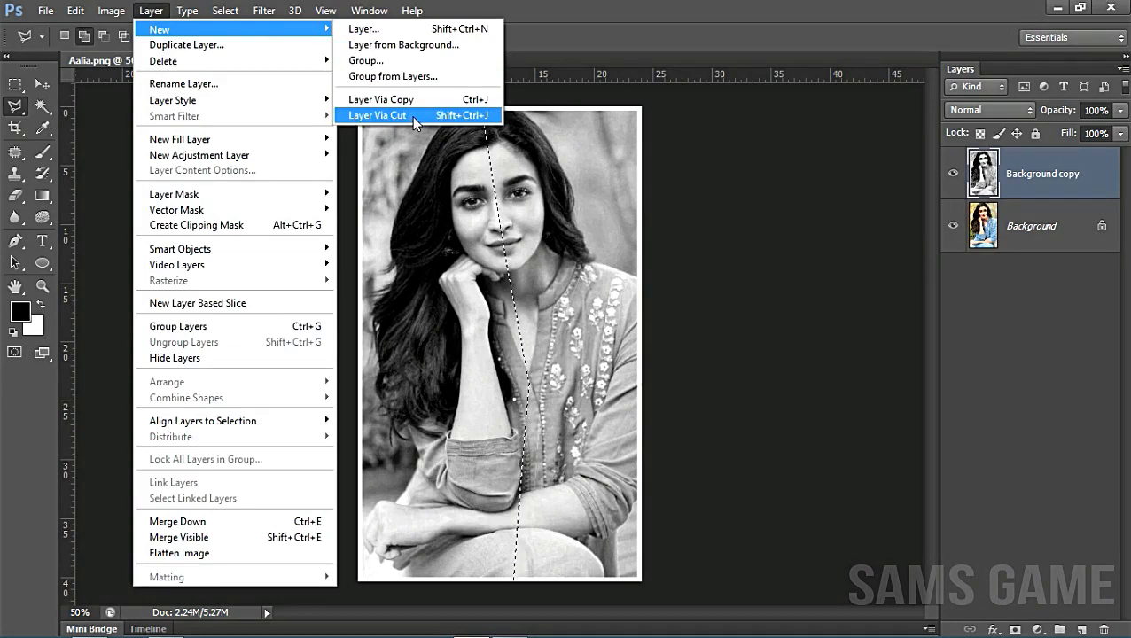
pyautogui.click(492, 117)
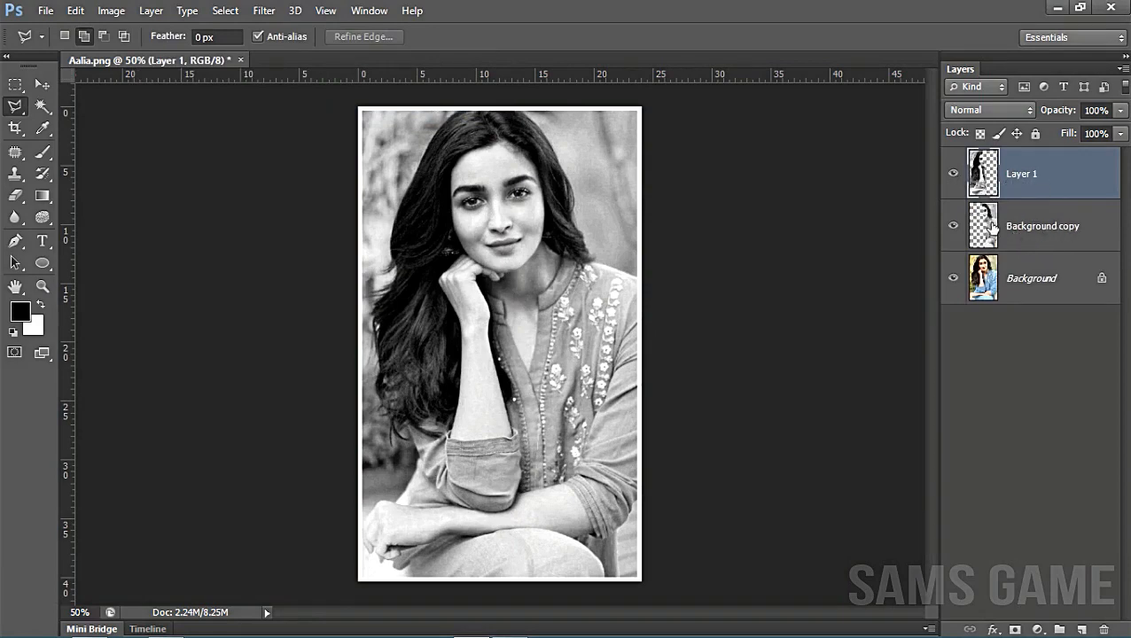
# Start a Warp on Layer 1 and pull its upper-right corner down past the photo's left edge to curl the page.
pyautogui.click(49, 86)
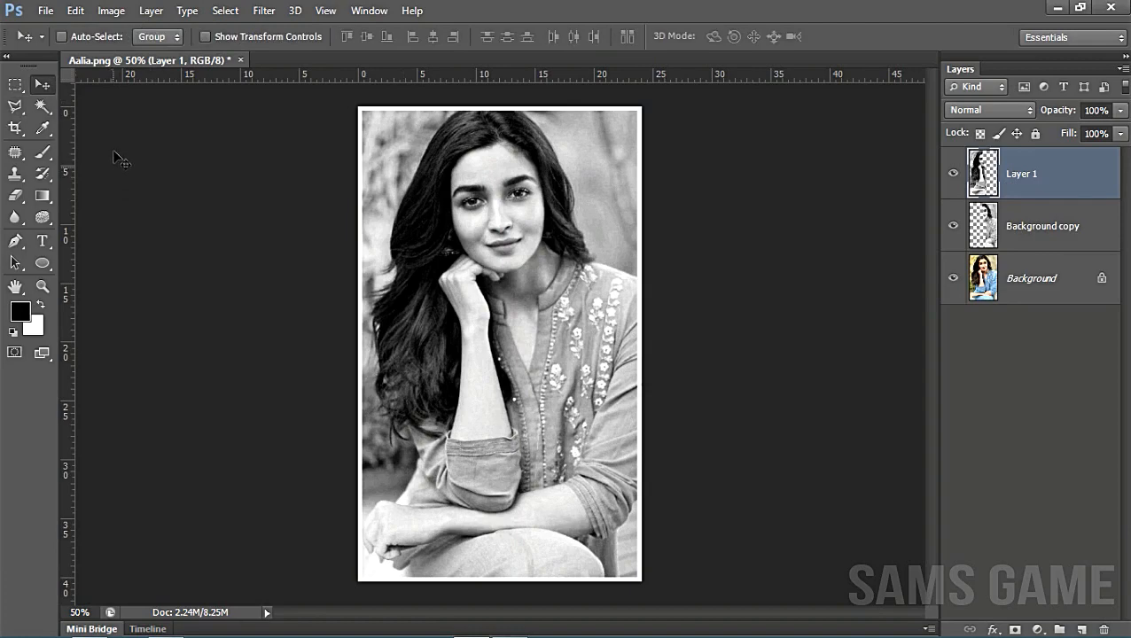
pyautogui.click(75, 11)
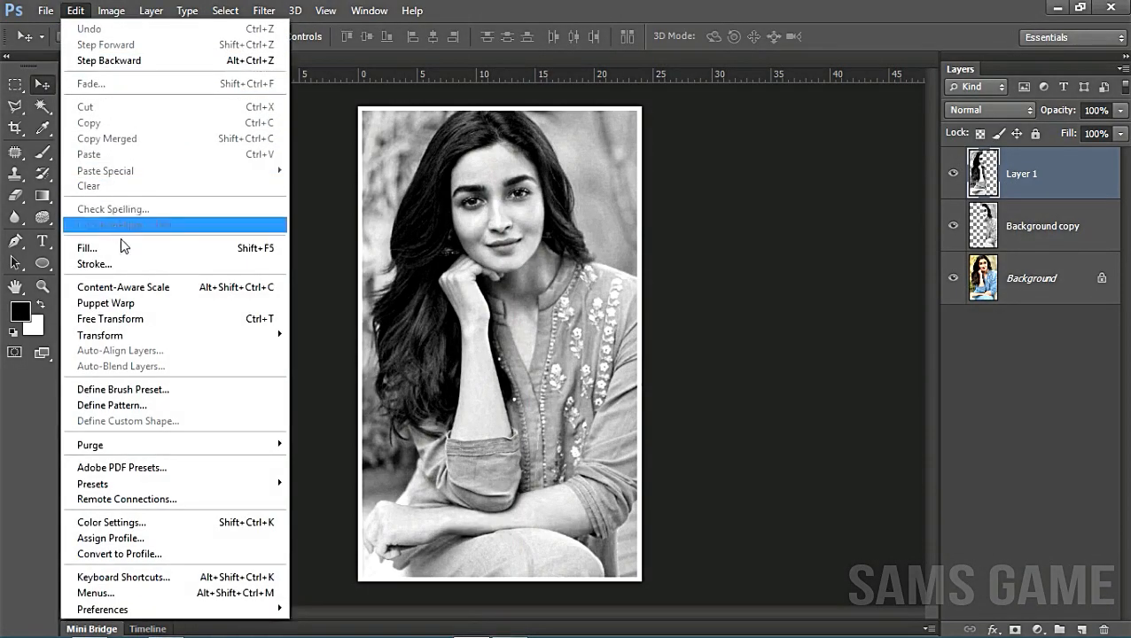
pyautogui.moveTo(133, 339)
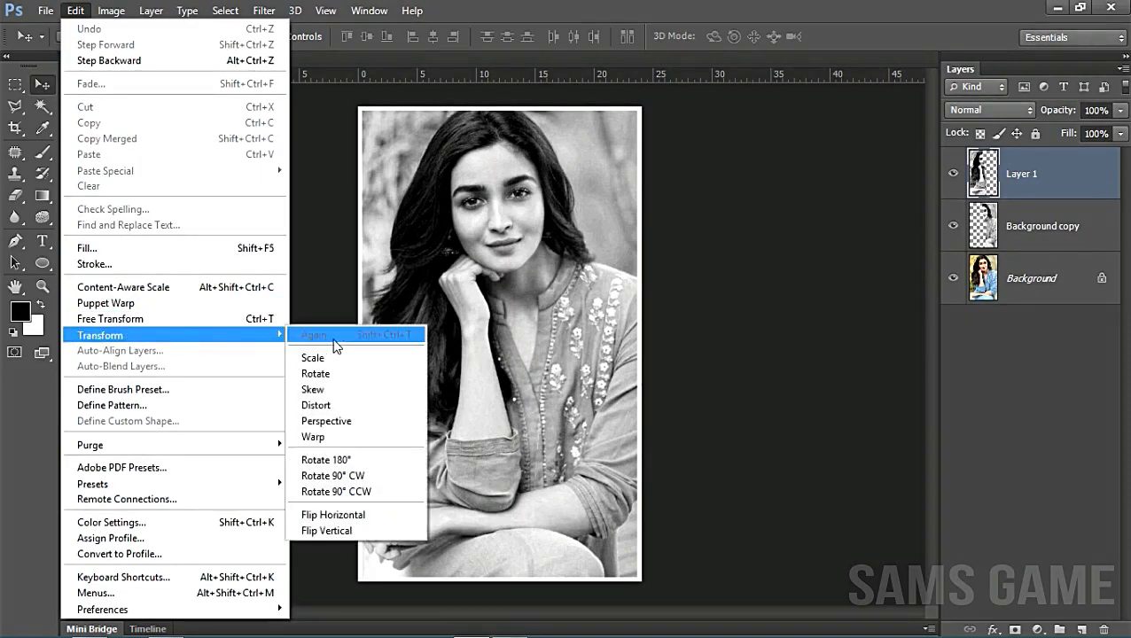
pyautogui.click(346, 439)
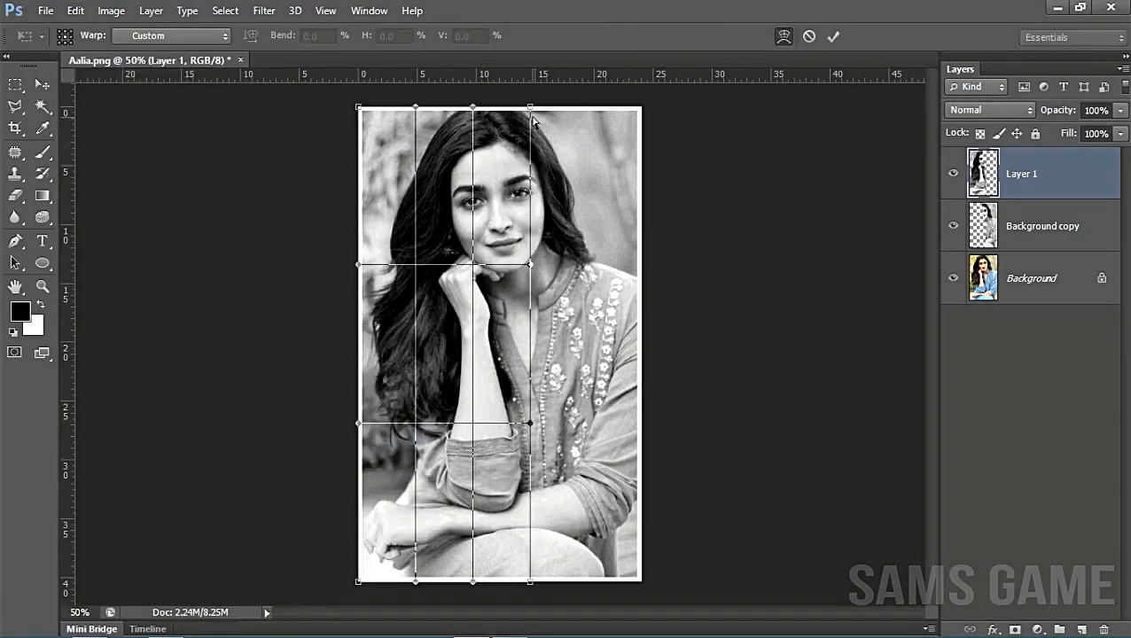
pyautogui.moveTo(531, 108); pyautogui.dragTo(137, 401)
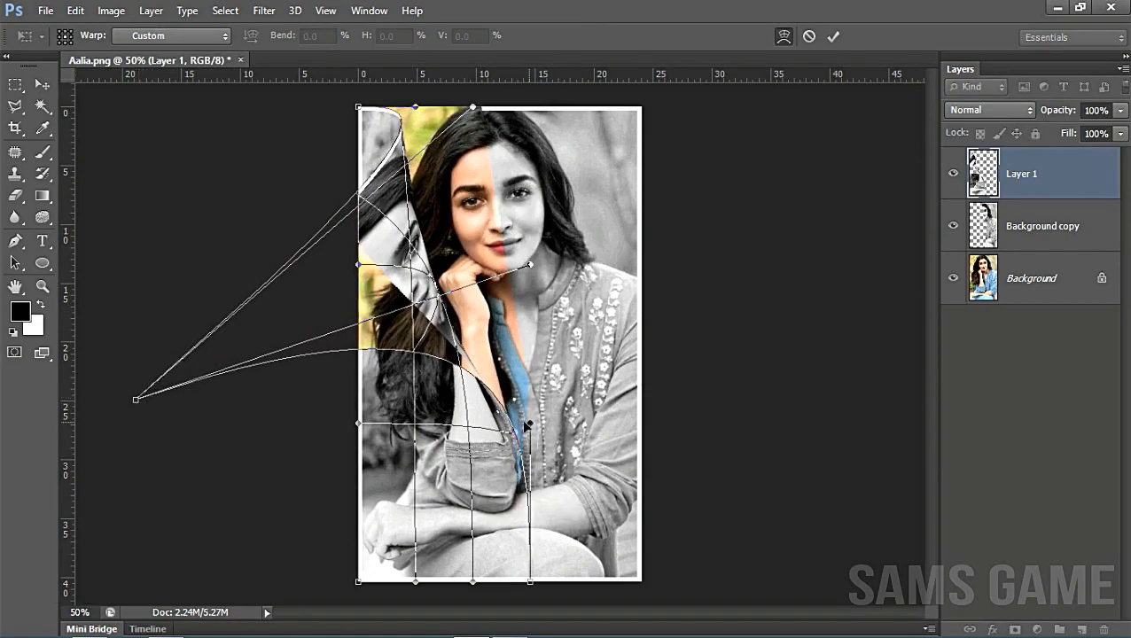
# Refine Layer 1's curl by reshaping the inner edge, outer corner and top edge of the warp, and apply it.
pyautogui.moveTo(526, 426); pyautogui.dragTo(460, 475)
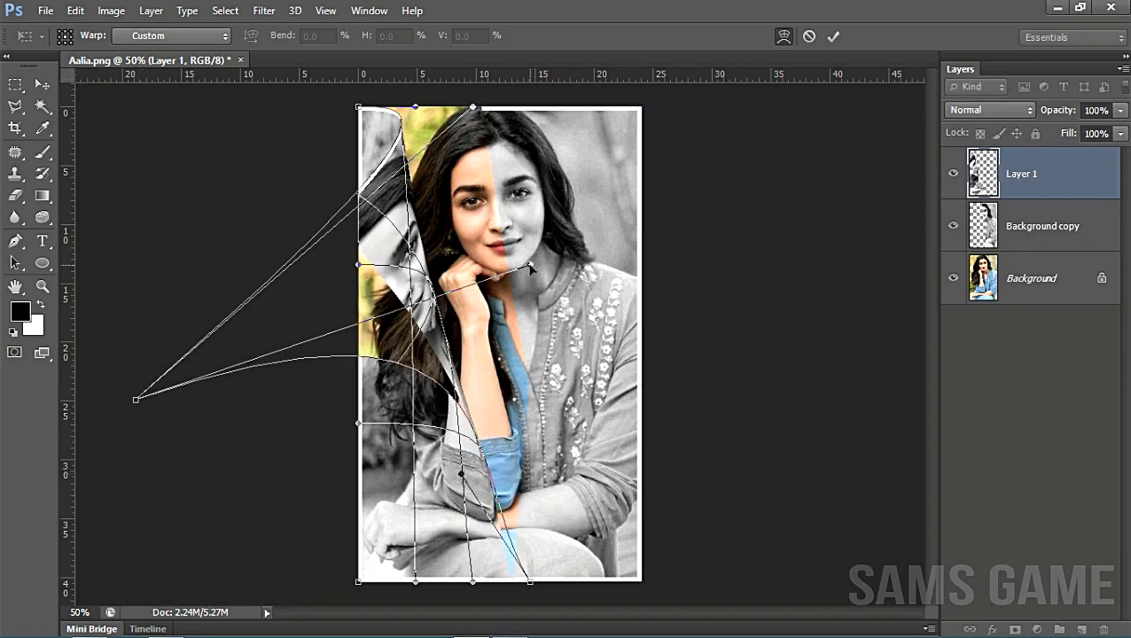
pyautogui.moveTo(530, 265); pyautogui.dragTo(438, 321)
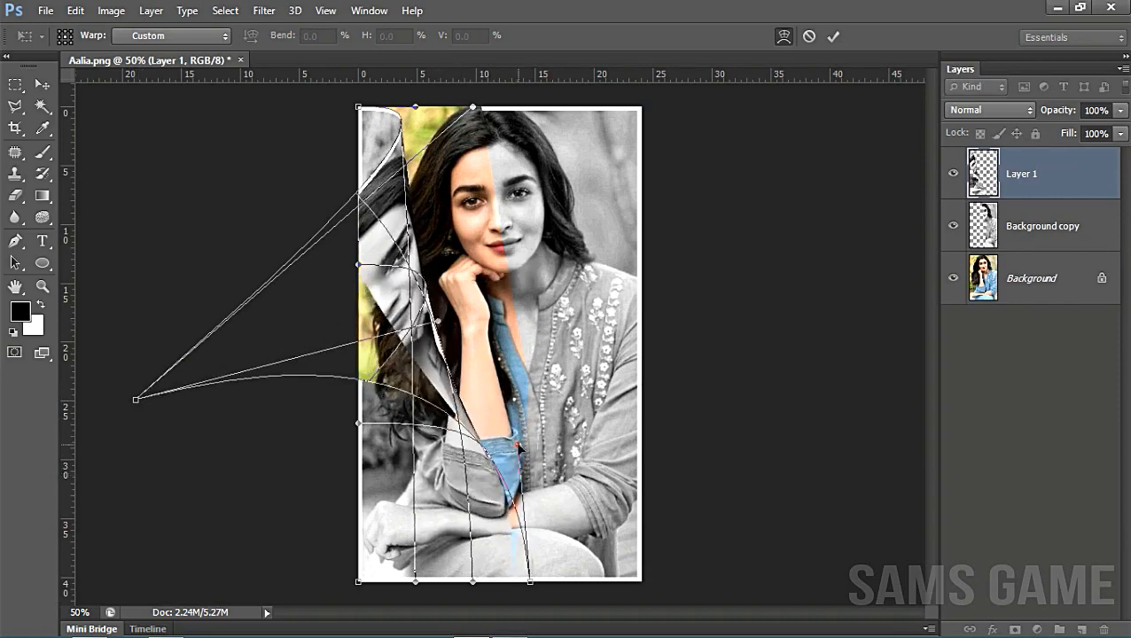
pyautogui.moveTo(136, 398); pyautogui.dragTo(202, 401)
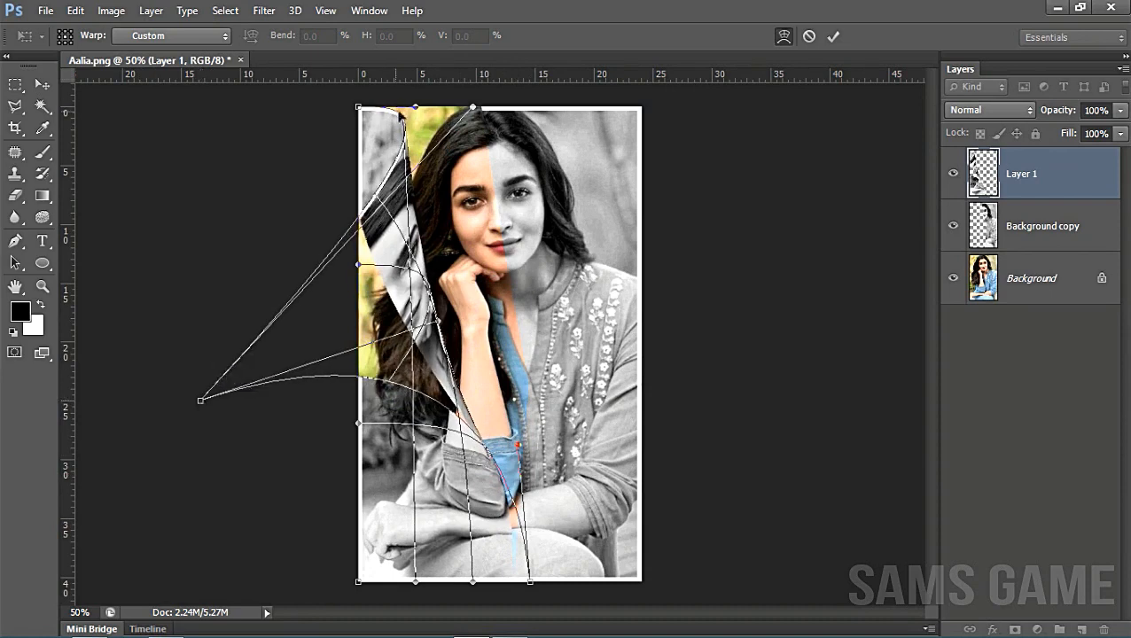
pyautogui.moveTo(415, 107); pyautogui.dragTo(395, 121)
pyautogui.moveTo(463, 127); pyautogui.dragTo(463, 145)
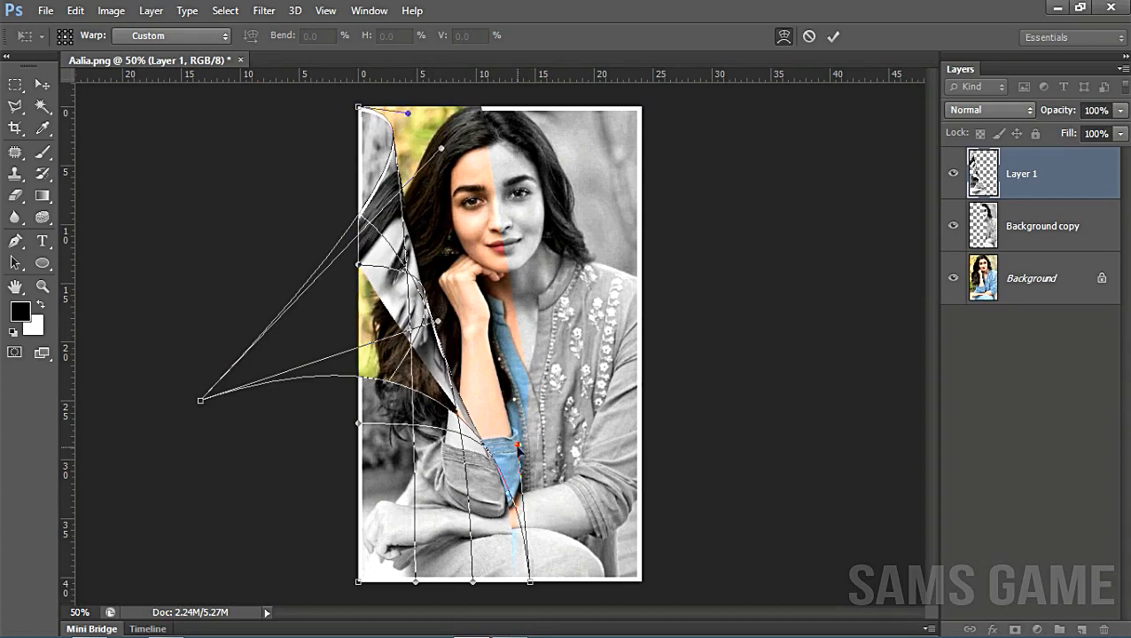
pyautogui.moveTo(510, 448); pyautogui.dragTo(458, 429)
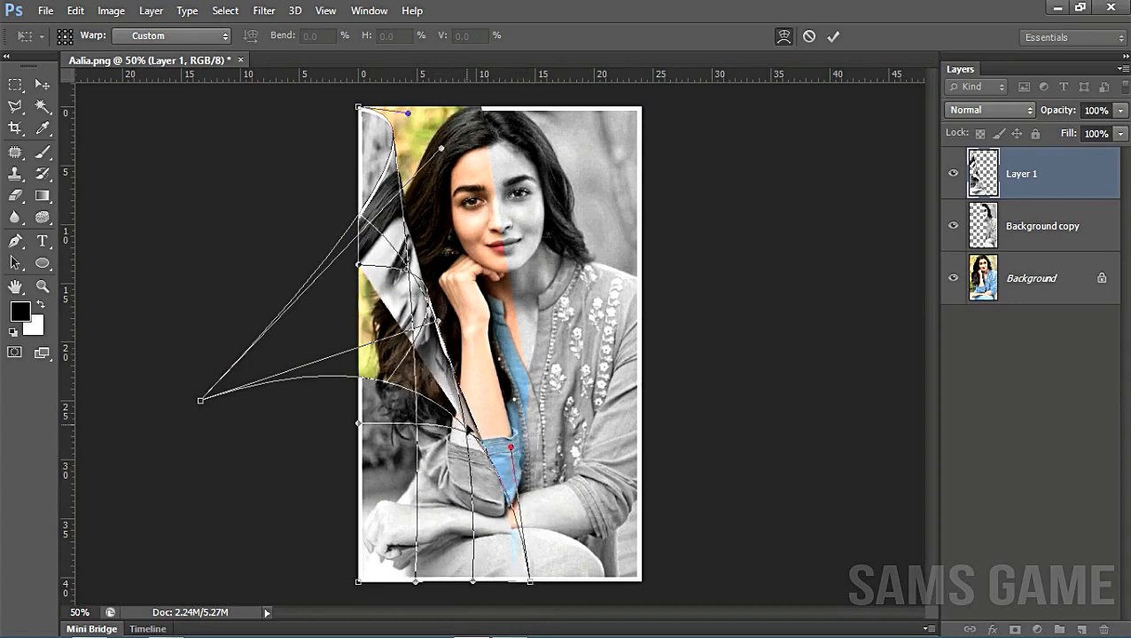
pyautogui.press('Return')
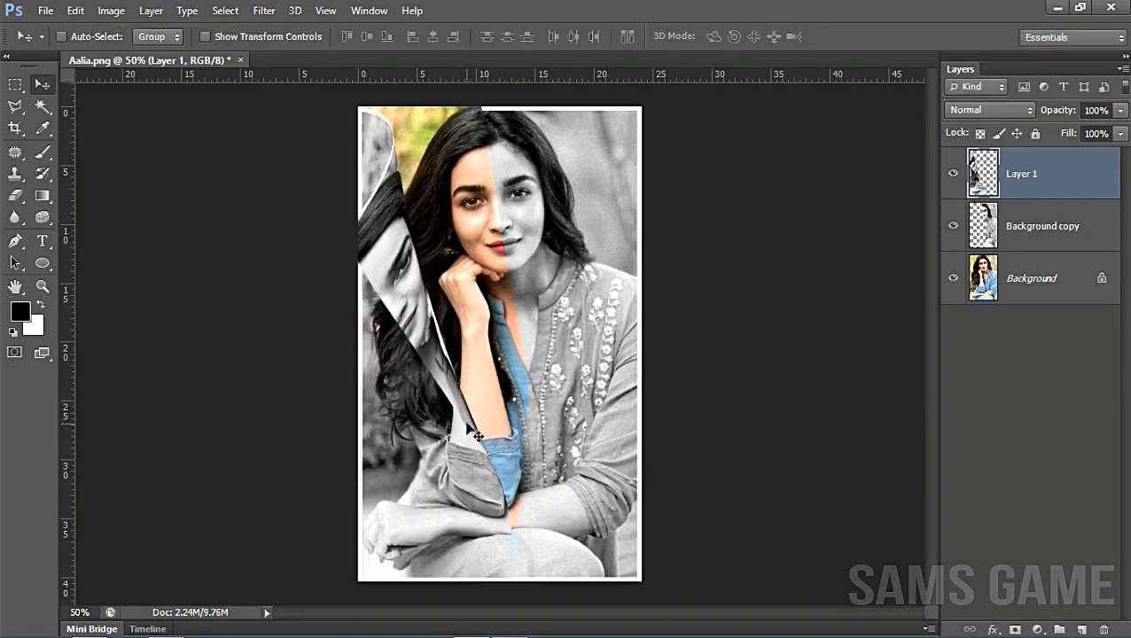
# Start a Warp on Background copy and pull its upper-left corner down past the photo's right edge.
pyautogui.click(1037, 228)
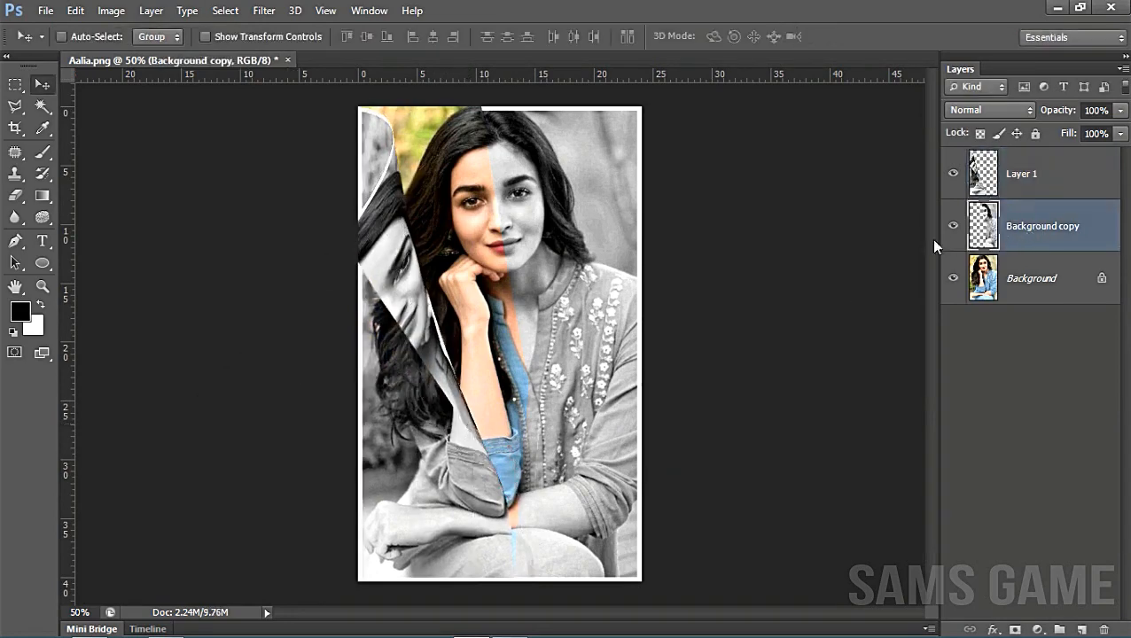
pyautogui.click(82, 12)
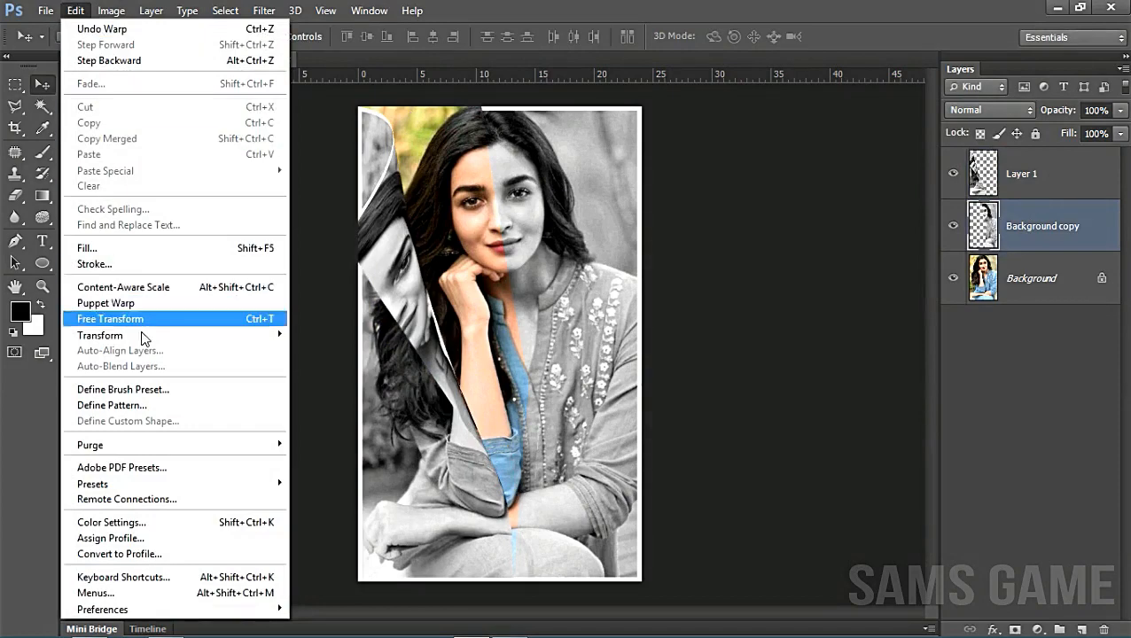
pyautogui.moveTo(142, 338)
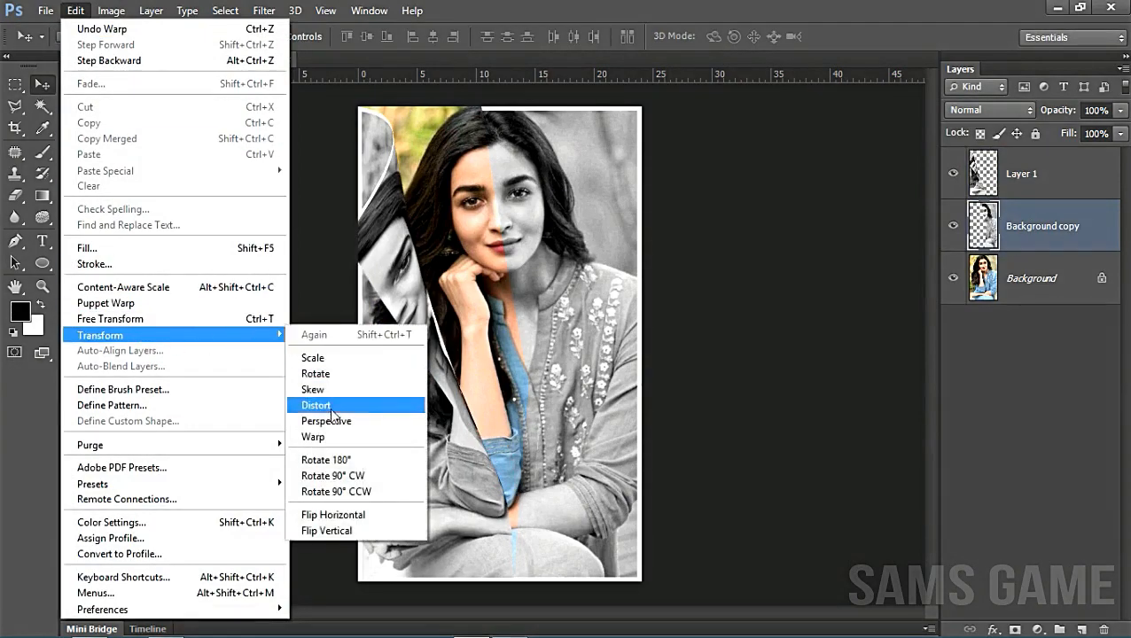
pyautogui.click(315, 436)
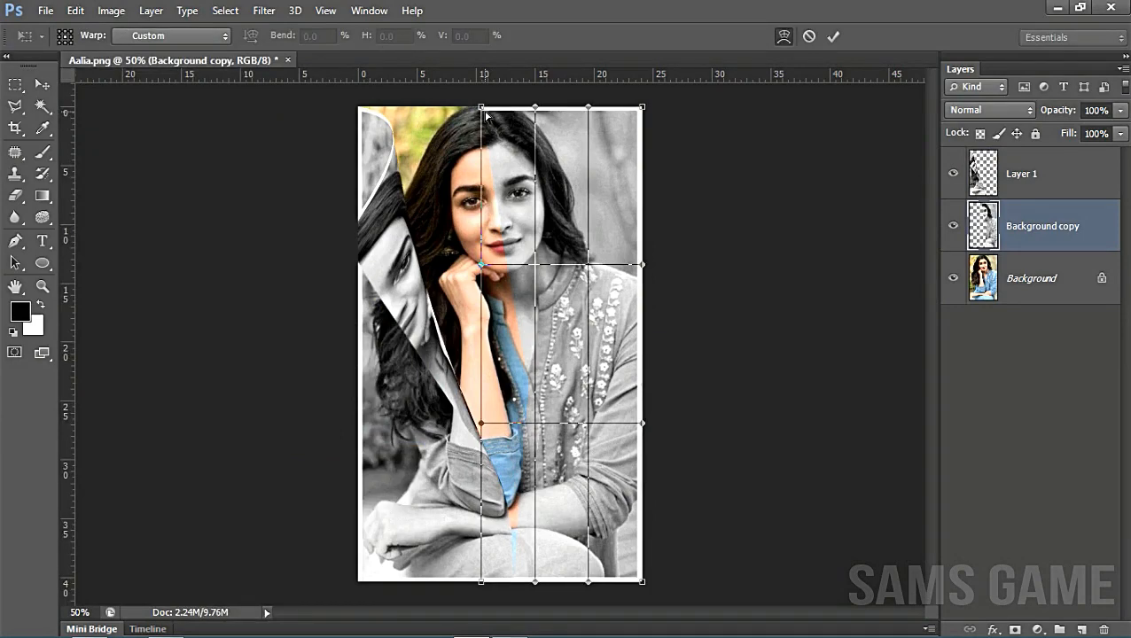
pyautogui.moveTo(494, 115); pyautogui.dragTo(669, 183)
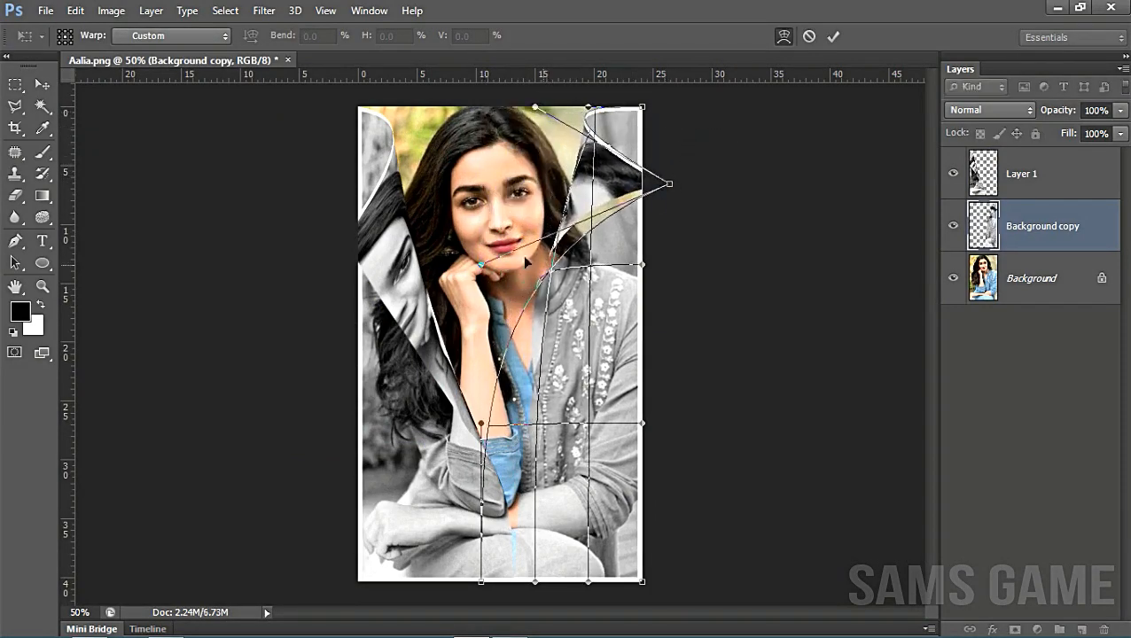
# Bend Background copy's inner edge outward to uncover the blue top, extend the curled corner slightly further right, and apply the warp.
pyautogui.moveTo(483, 266); pyautogui.dragTo(669, 363)
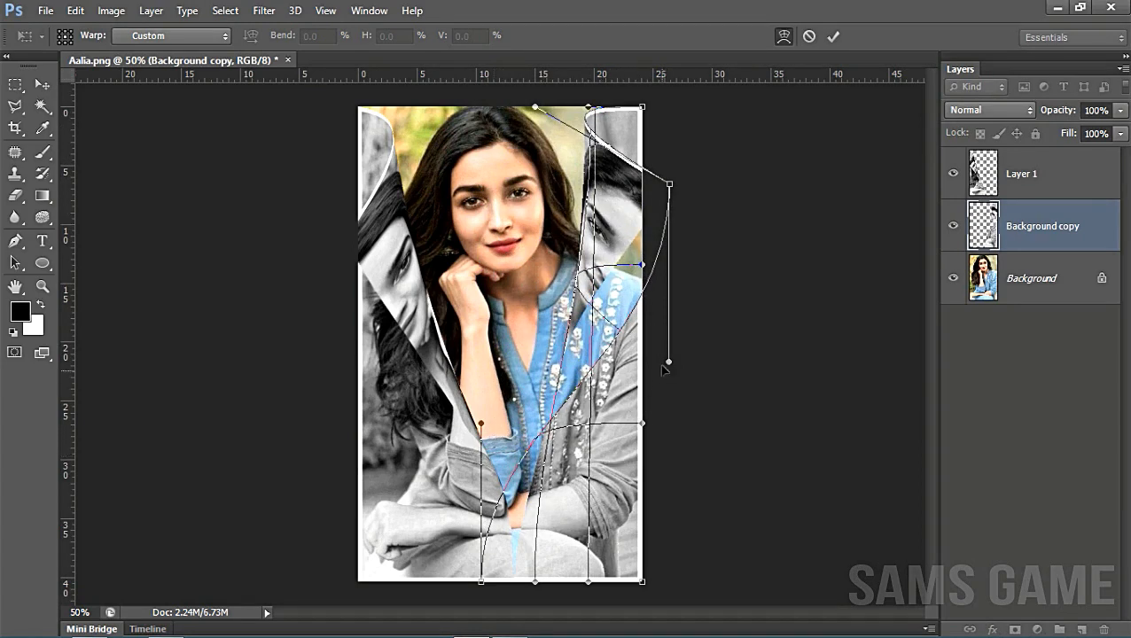
pyautogui.moveTo(478, 425); pyautogui.dragTo(539, 450)
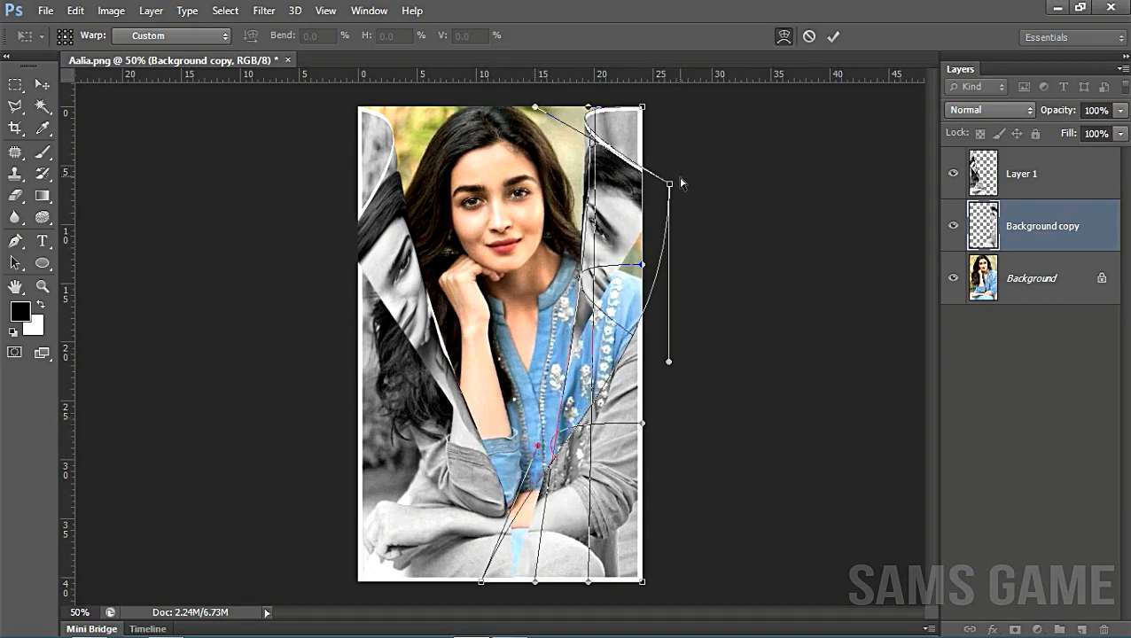
pyautogui.moveTo(671, 187); pyautogui.dragTo(693, 191)
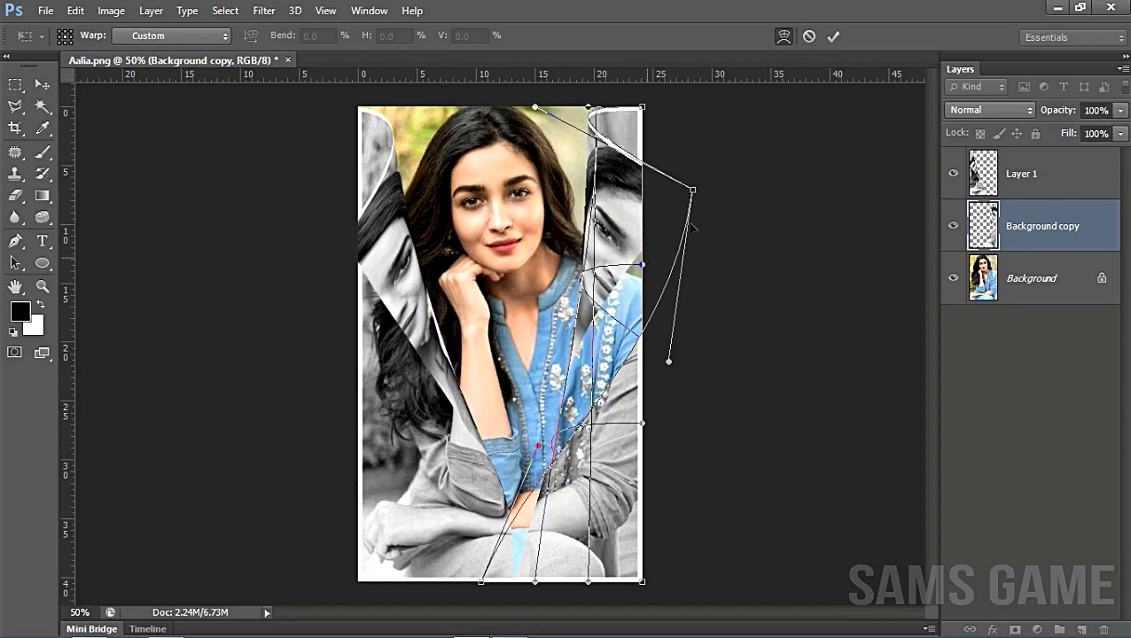
pyautogui.click(835, 34)
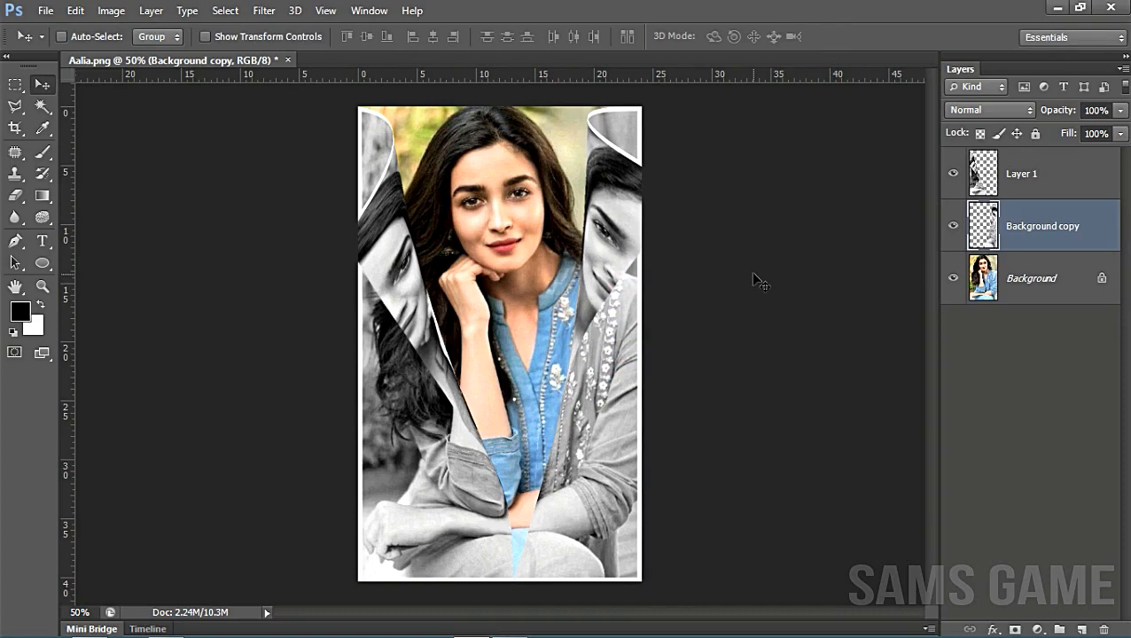
# Examine both page curls in full-screen mode at a closer zoom.
pyautogui.press('f')
pyautogui.press('f')
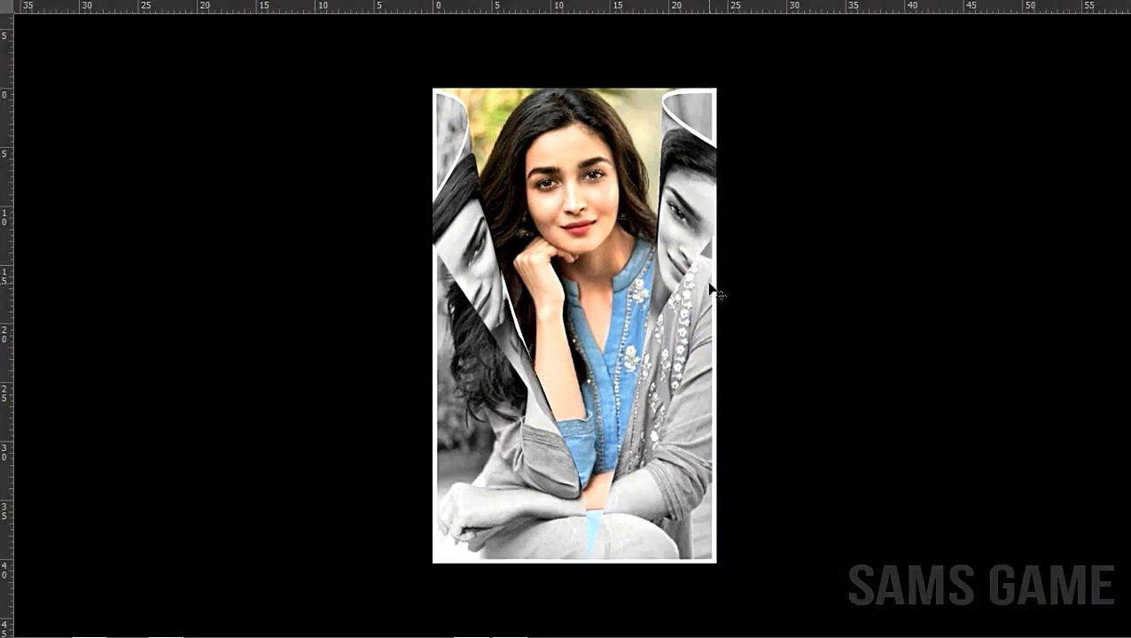
pyautogui.scroll(1, 660, 290)
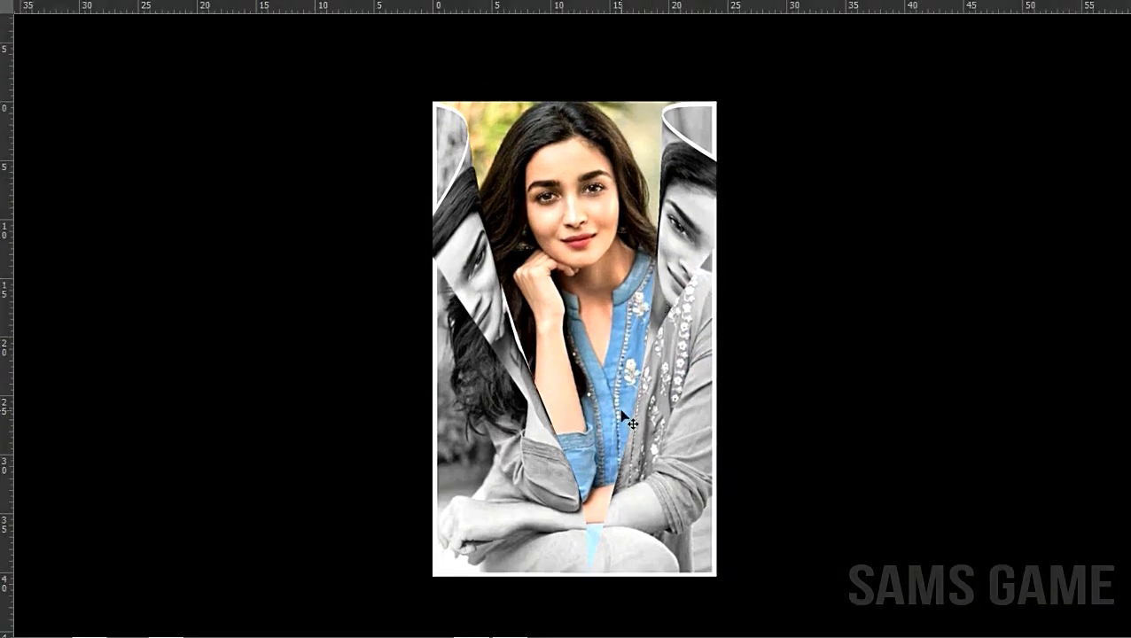
pyautogui.scroll(2, 625, 412)
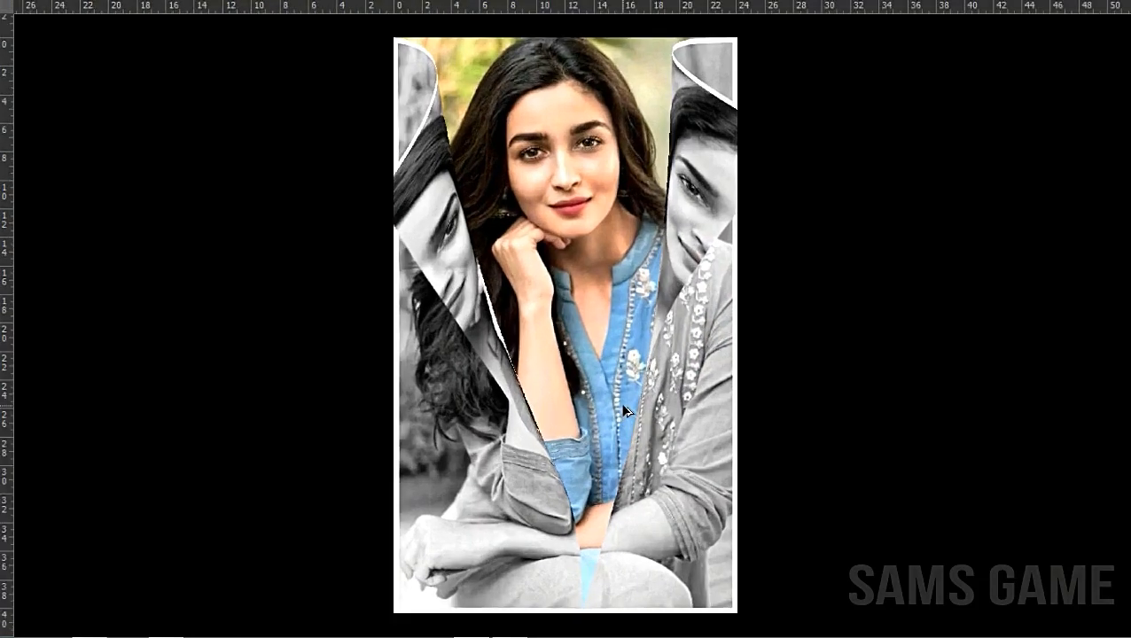